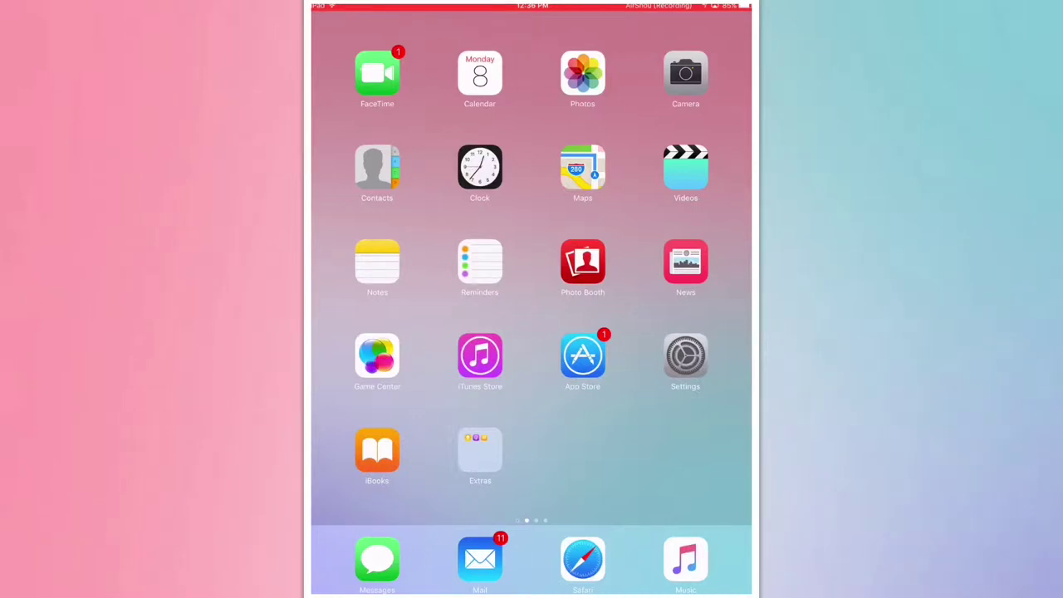
- Swipe to the second home screen page of apps
drag(664, 290, 374, 290)
- Open Phonto from the Editing folder, then return home without loading any image
click(609, 73)
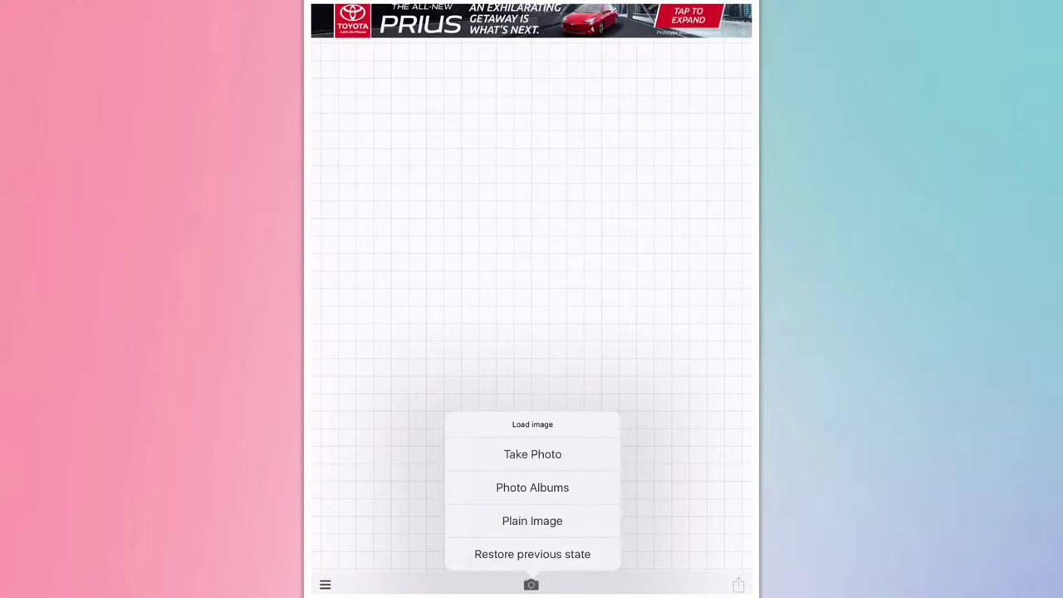
key(super)
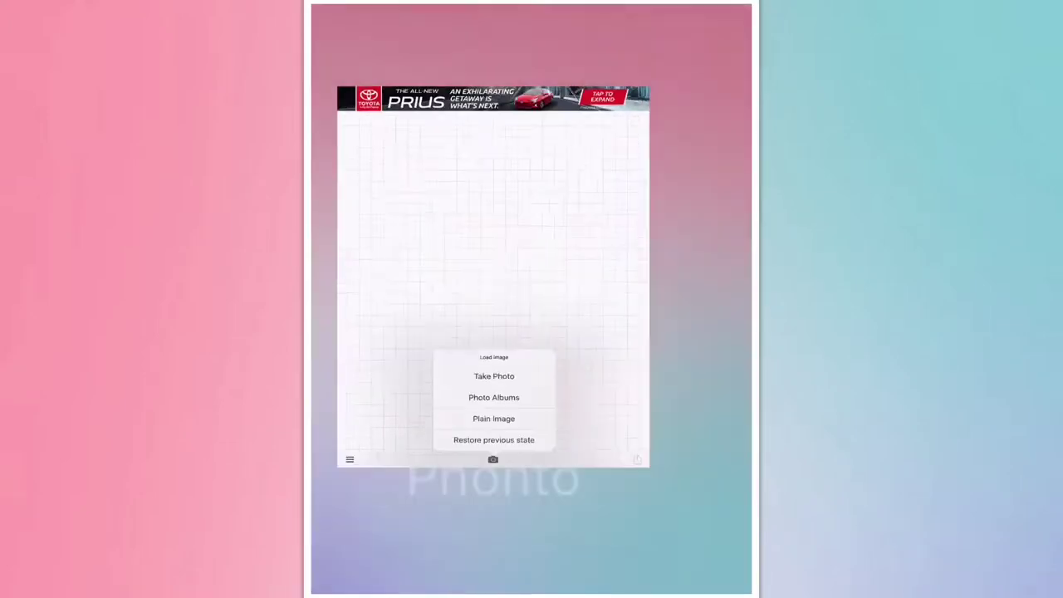
- Launch Safari in a new tab and search for 'Mac computer screen transparent'
key(super)
click(581, 558)
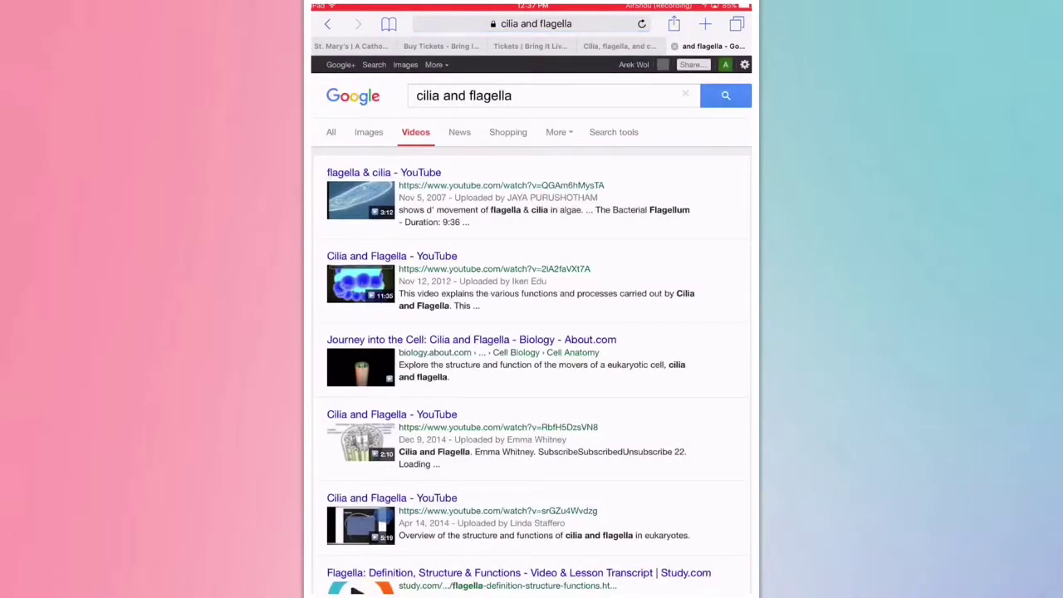
click(706, 23)
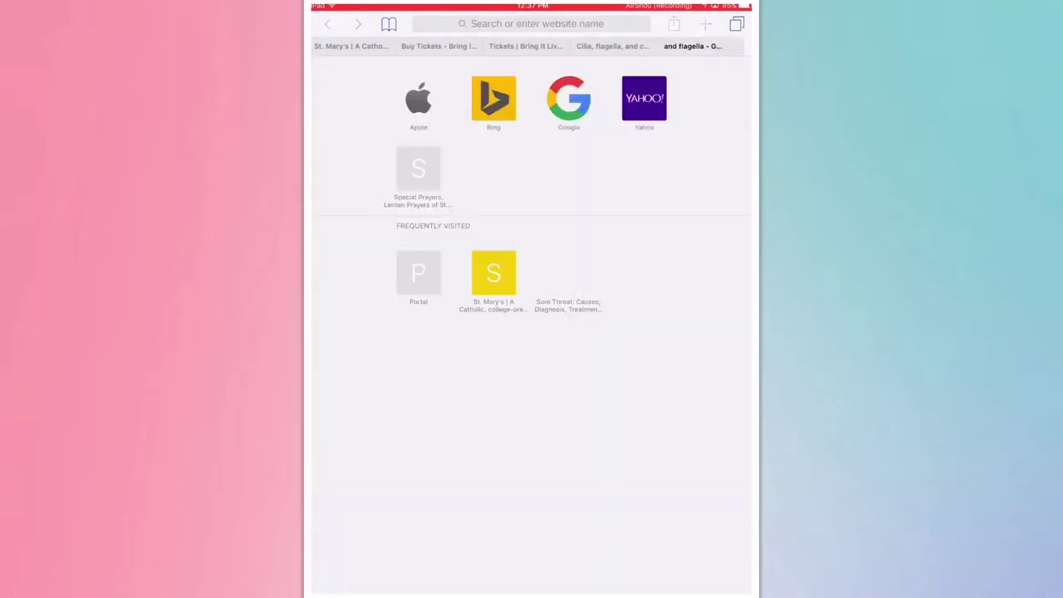
text(mputer sceen transparent)
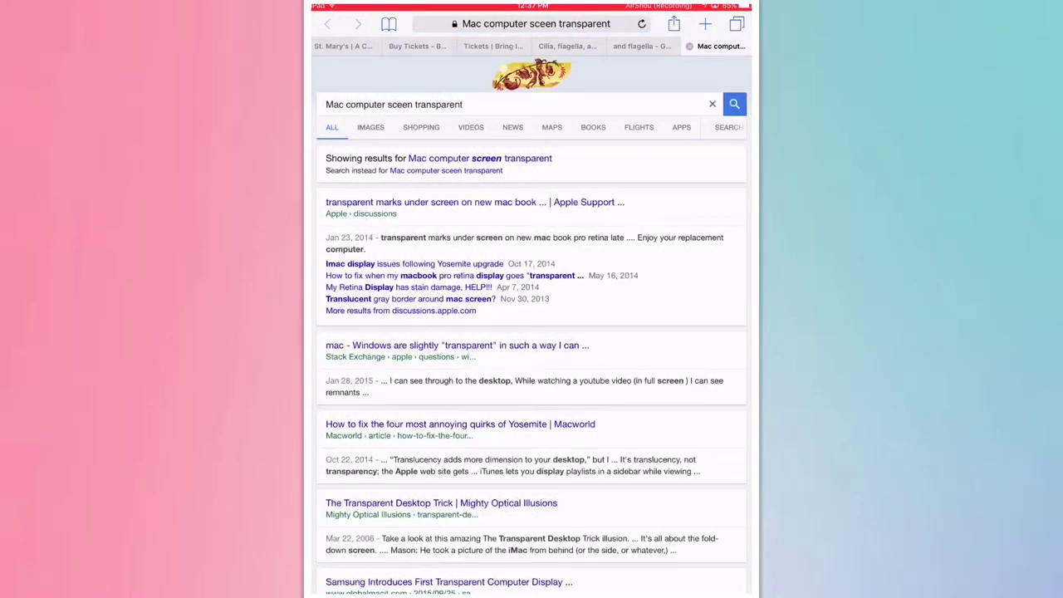
- Switch to image results and open the transparent-screen iMac picture in large view
click(370, 127)
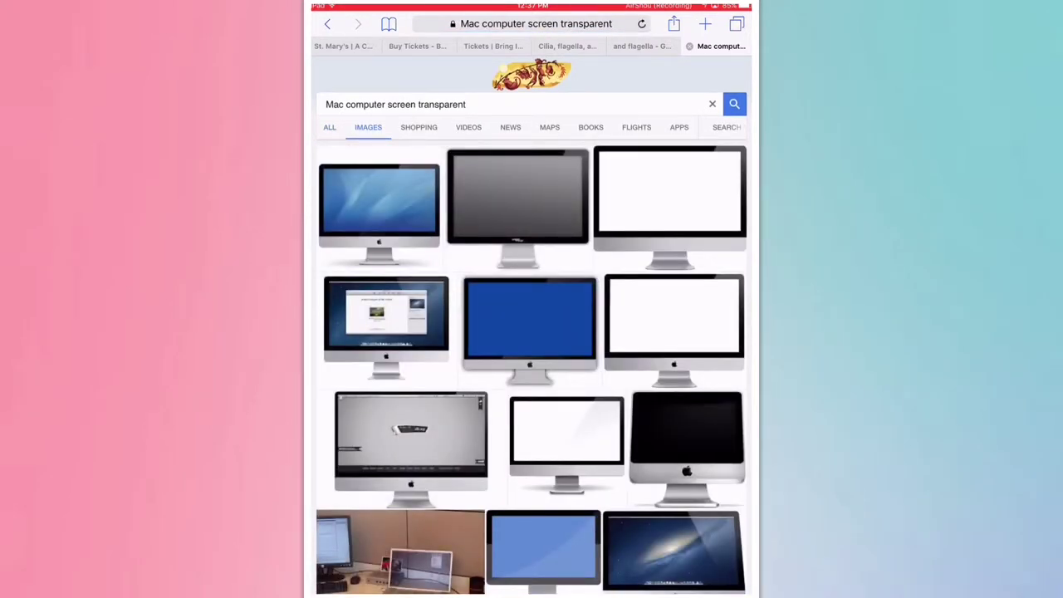
click(669, 191)
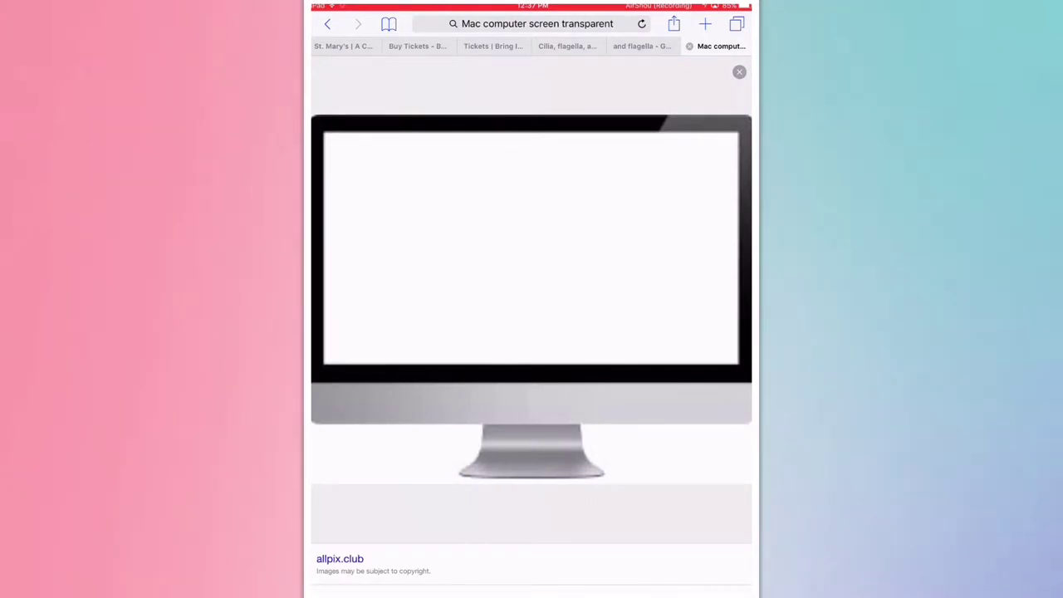
click(740, 72)
click(674, 323)
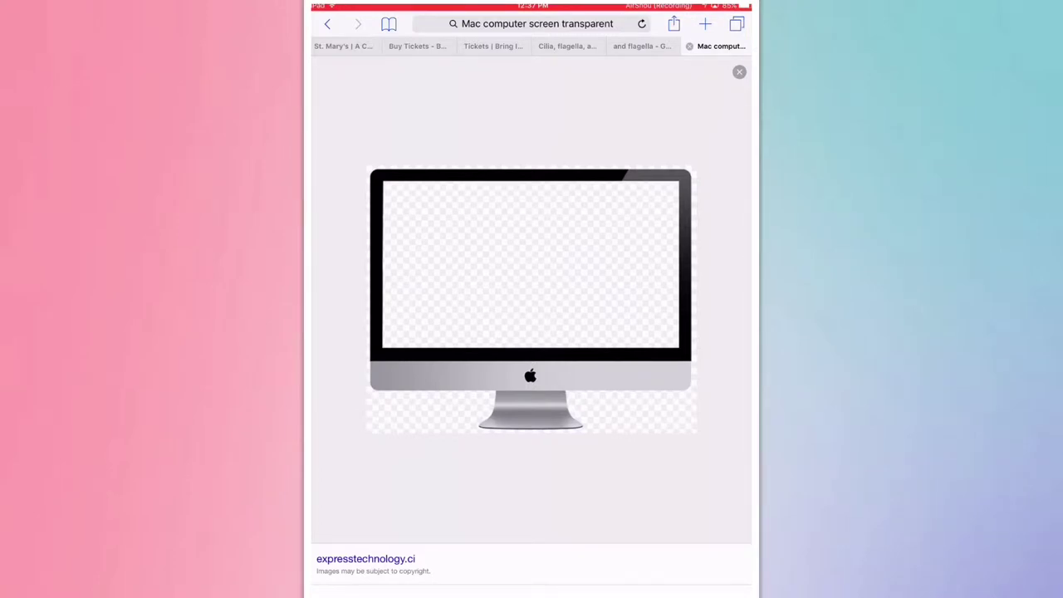
- Relaunch Phonto and start a new plain 2048 x 2048 image template
key(super+h)
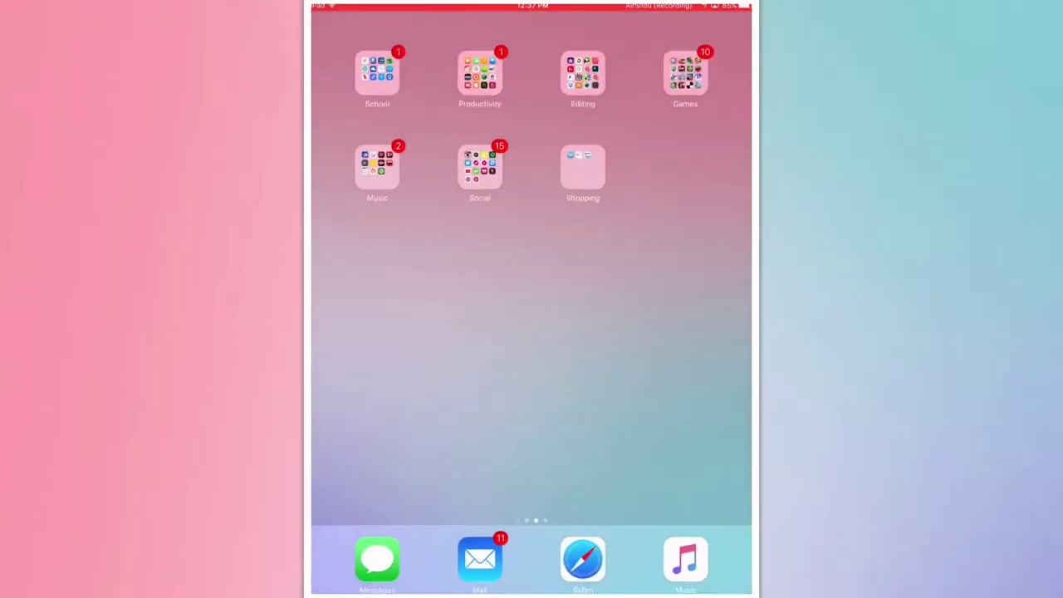
click(583, 75)
click(418, 258)
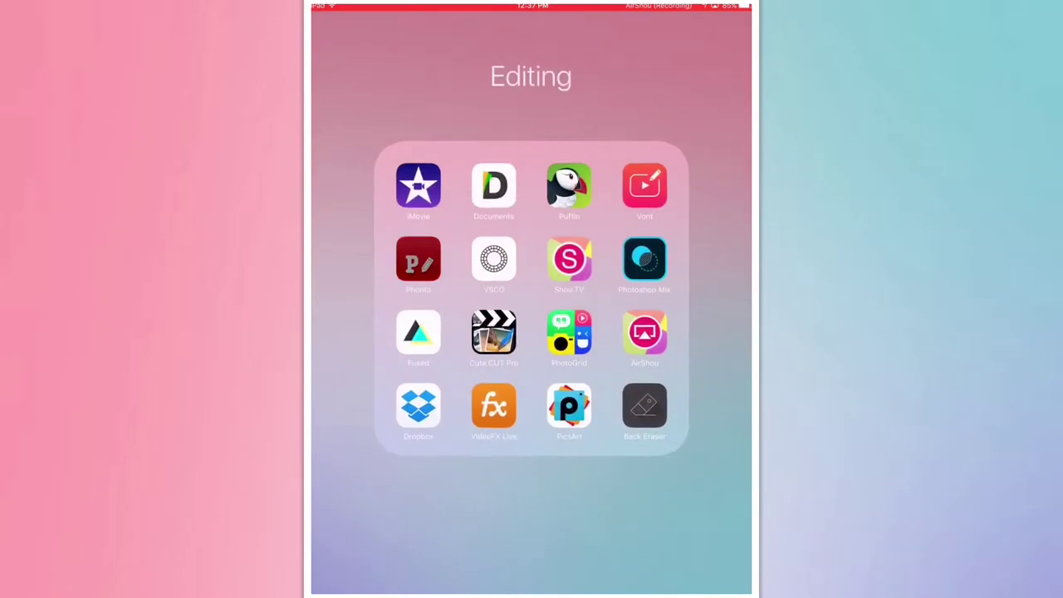
click(532, 521)
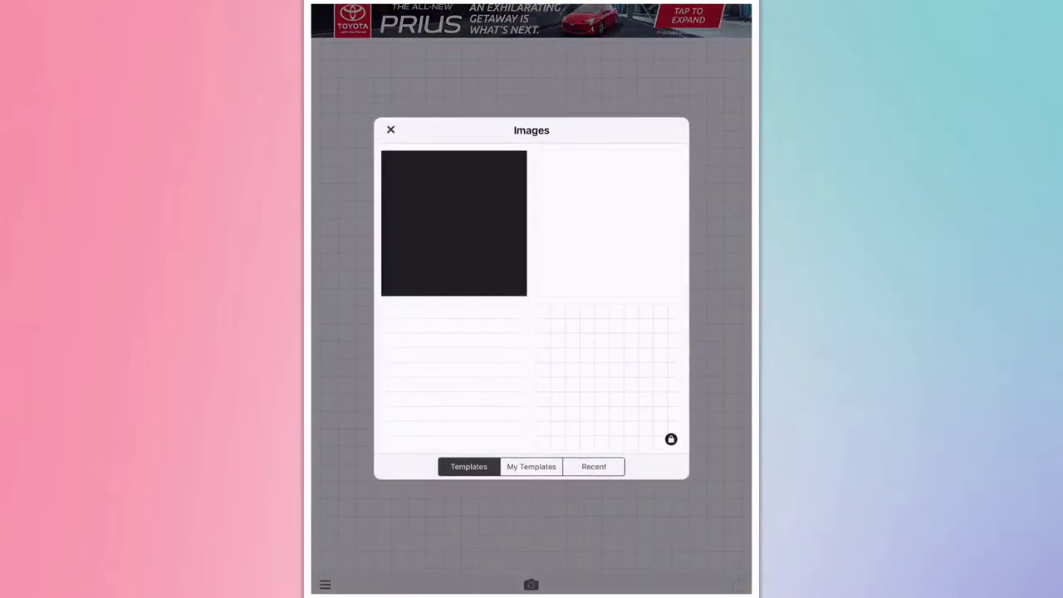
click(608, 222)
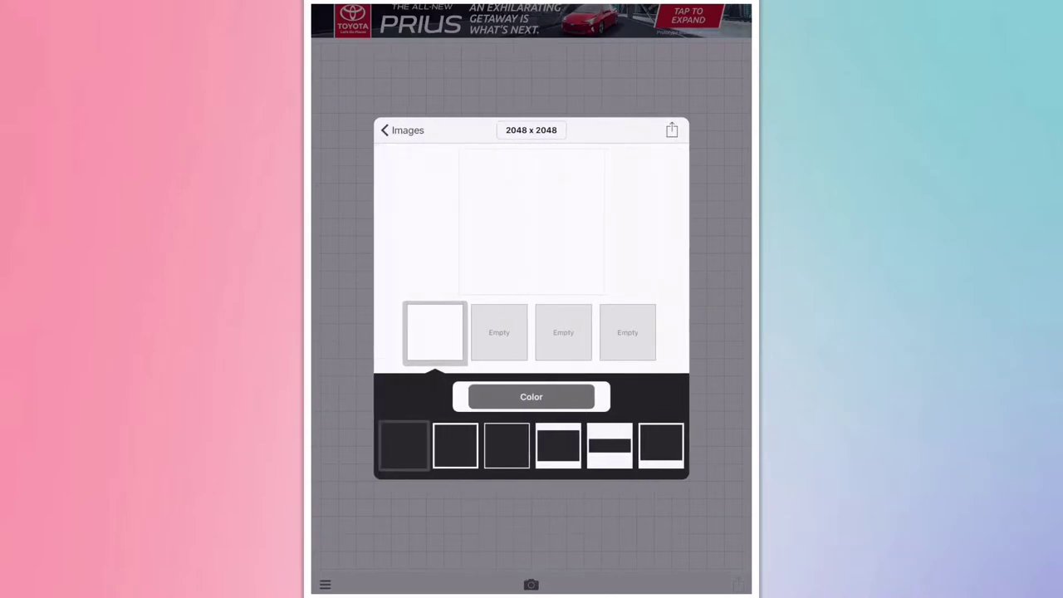
- Set the background colour to white with the RGB sliders at 250
click(531, 396)
scroll(482, 334, right, 5)
scroll(481, 333, right, 5)
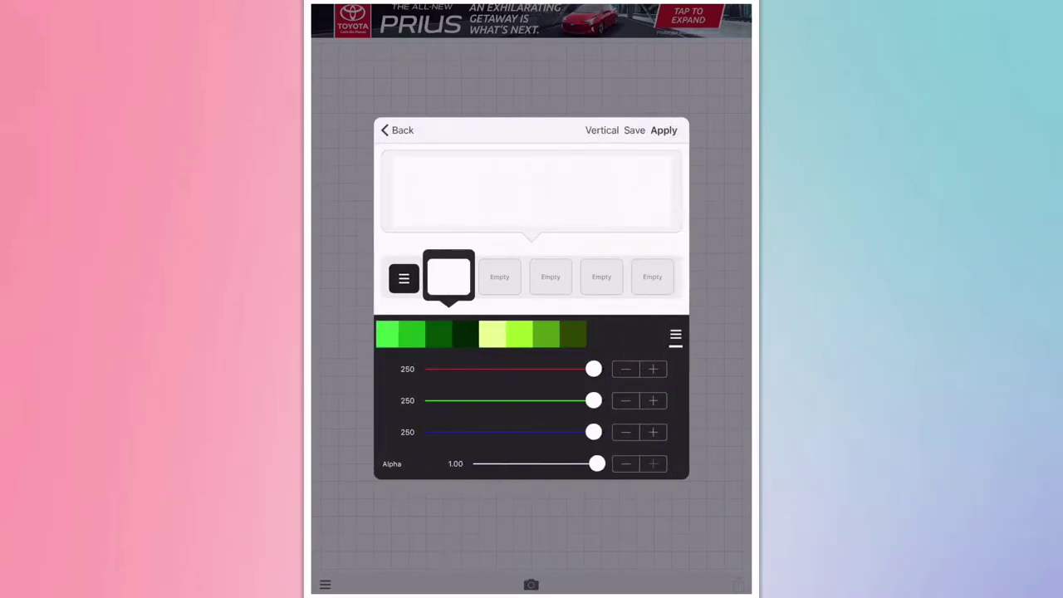
click(397, 130)
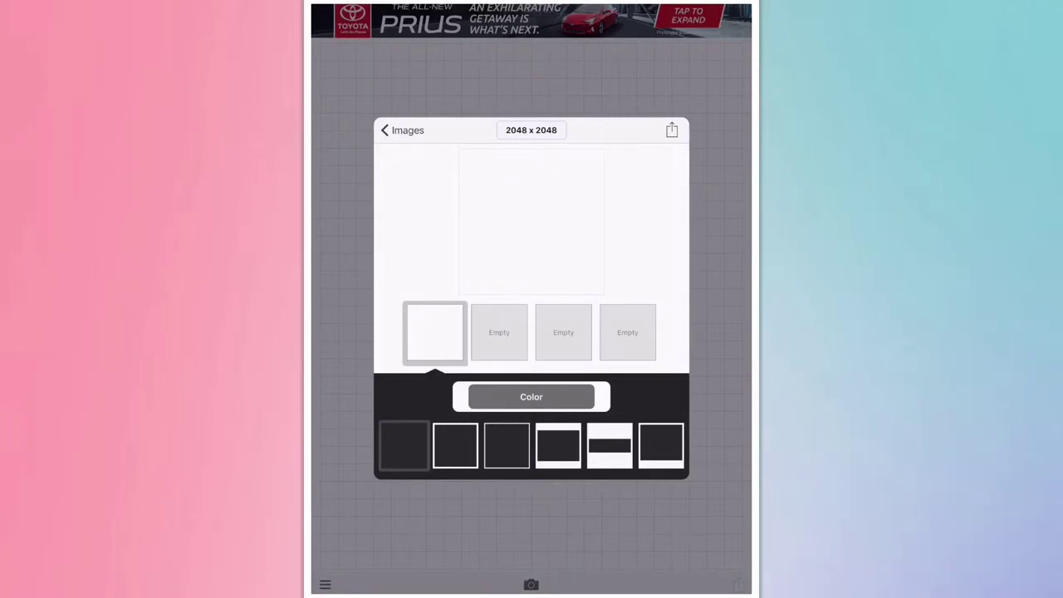
- Resize the canvas to the iPhone 6 Plus preset, 2208 x 1242 landscape
click(531, 130)
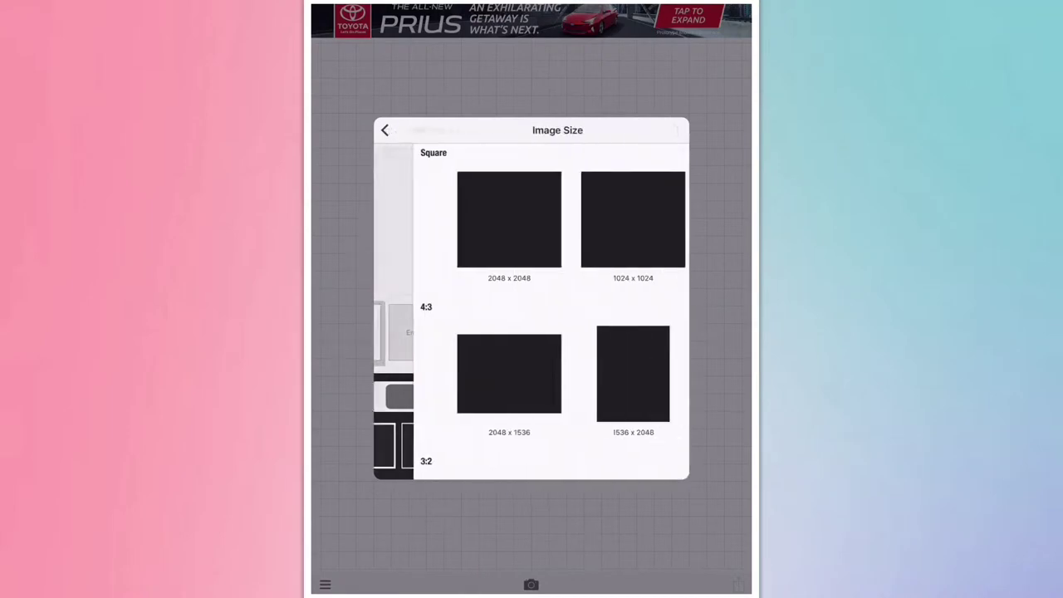
scroll(530, 311, down, 2)
scroll(530, 311, down, 2)
scroll(531, 311, down, 3)
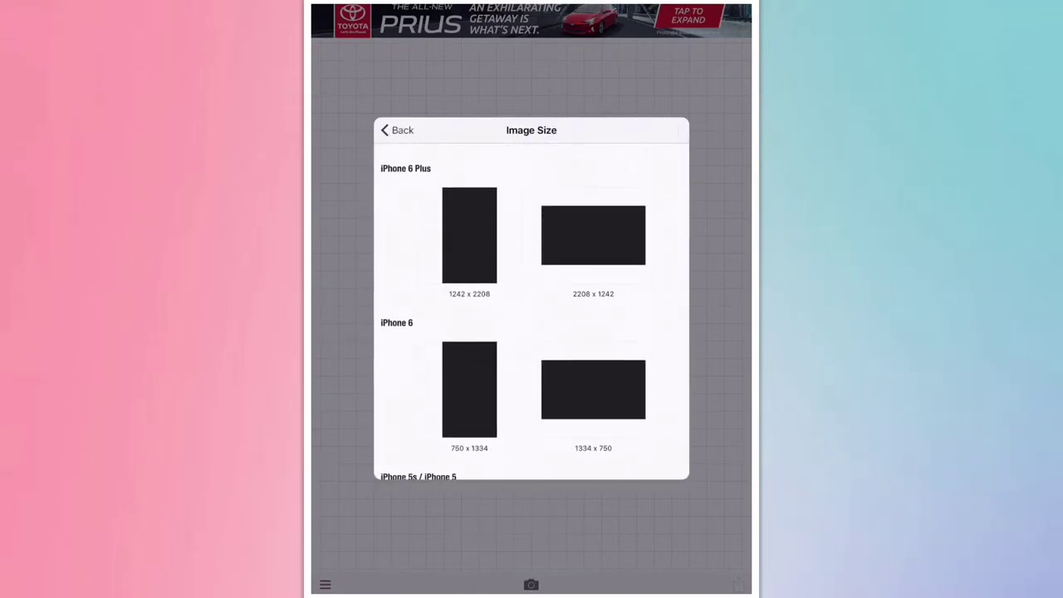
click(593, 234)
click(531, 396)
click(530, 351)
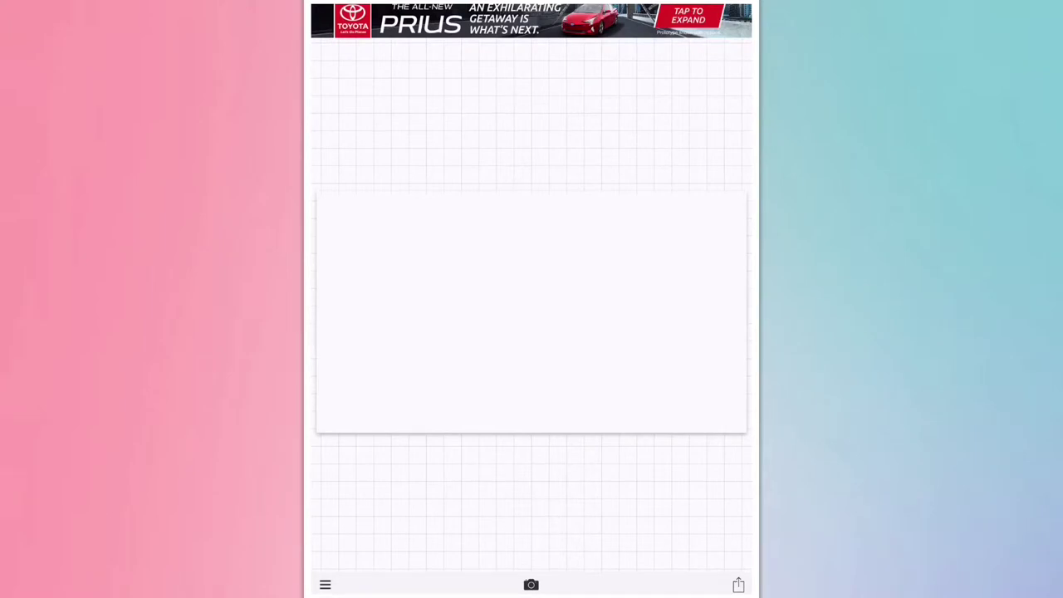
- Insert the transparent-screen iMac picture from Moments onto the canvas
click(324, 584)
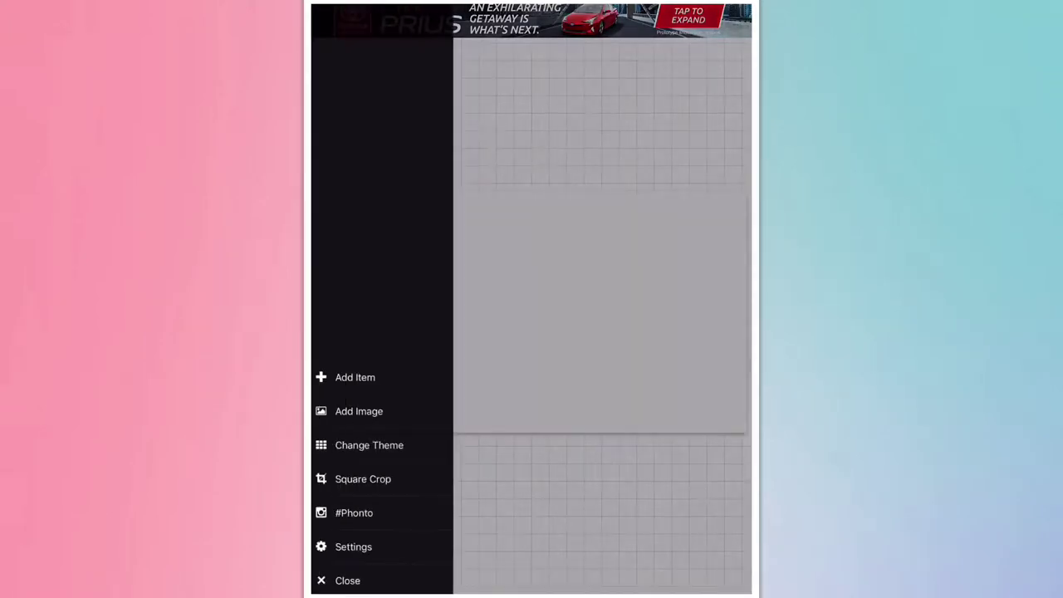
click(352, 410)
click(406, 339)
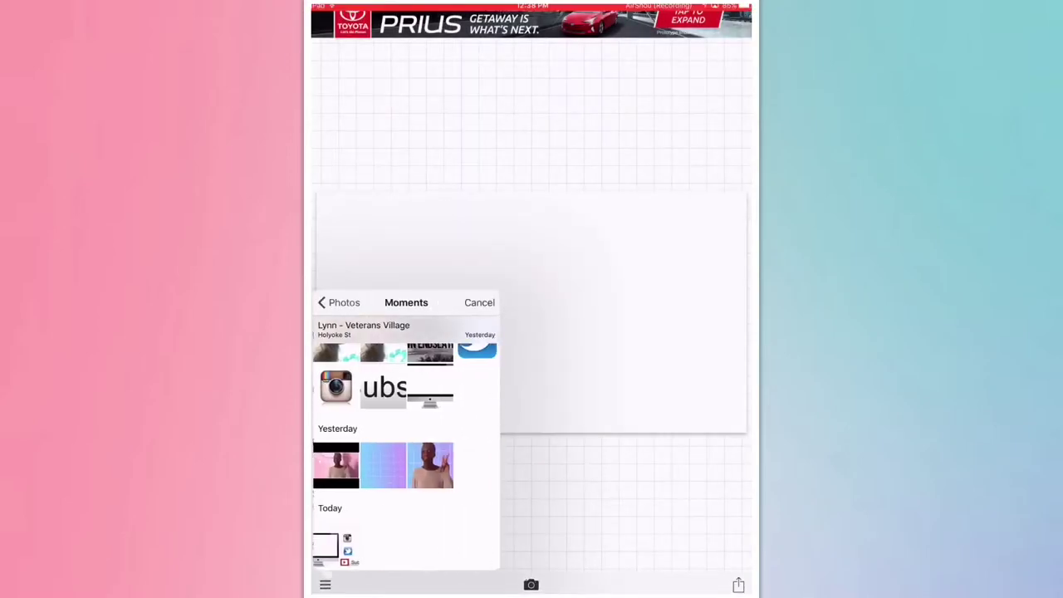
click(430, 496)
click(665, 142)
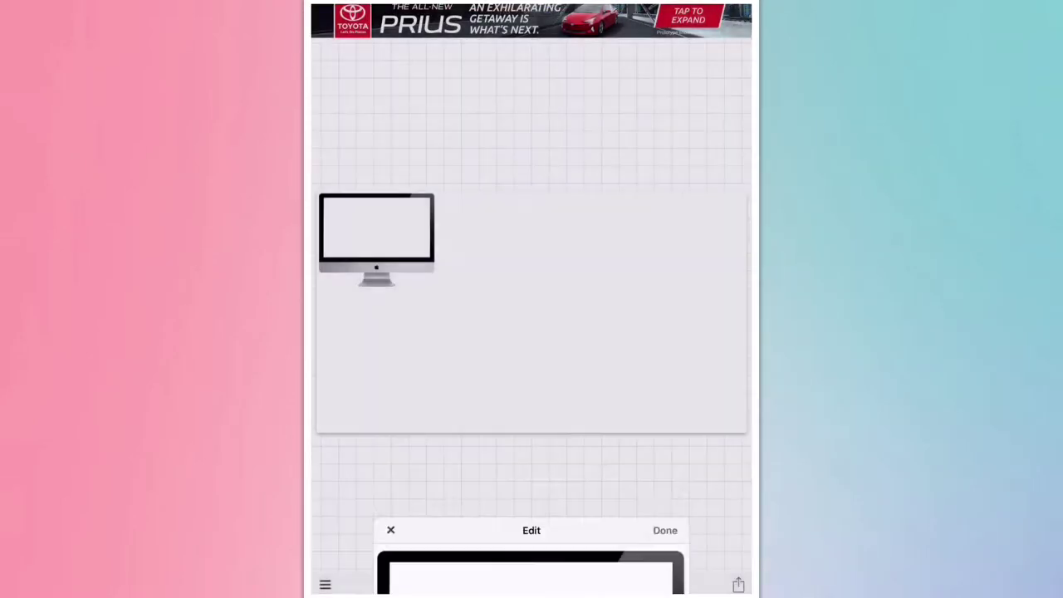
- Enlarge the iMac picture to fit the canvas height on the left side
click(333, 313)
drag(418, 311, 444, 311)
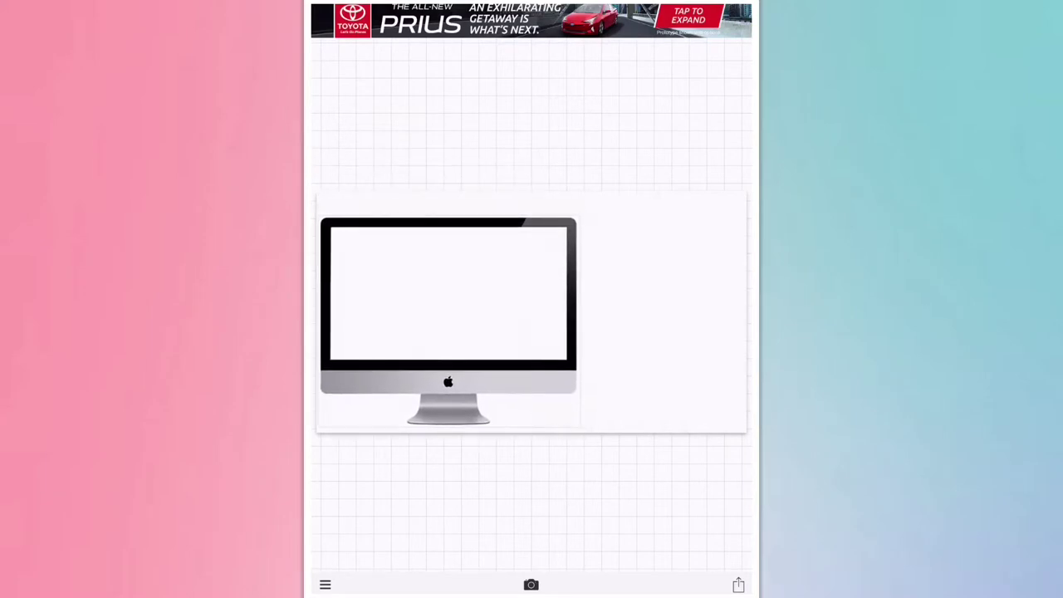
click(373, 465)
click(379, 494)
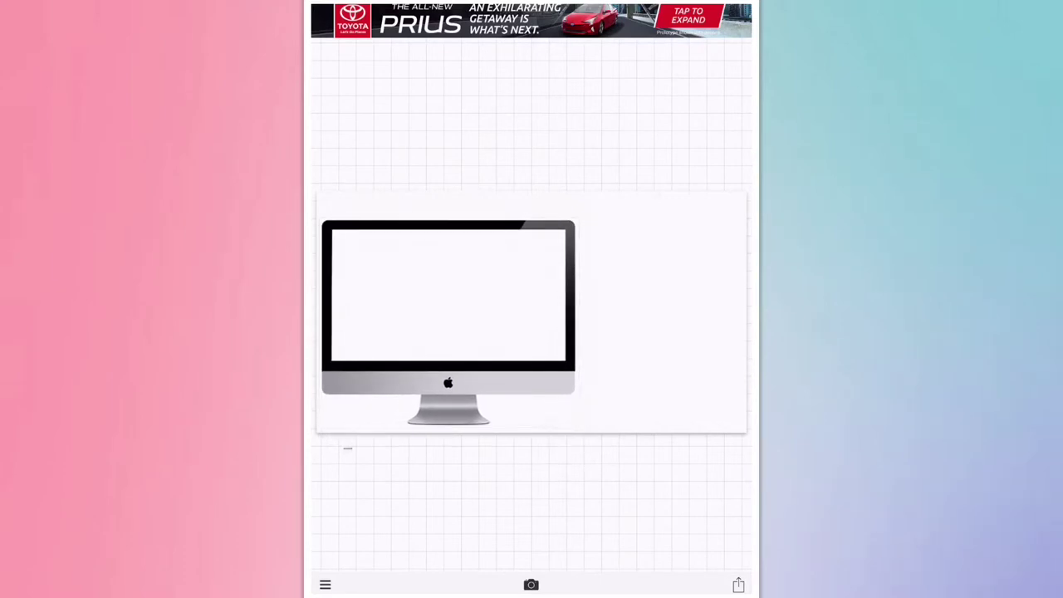
- Add the Twitter icon from Moments, shrink it, and move it right of the monitor
click(324, 584)
click(357, 407)
click(388, 336)
click(341, 474)
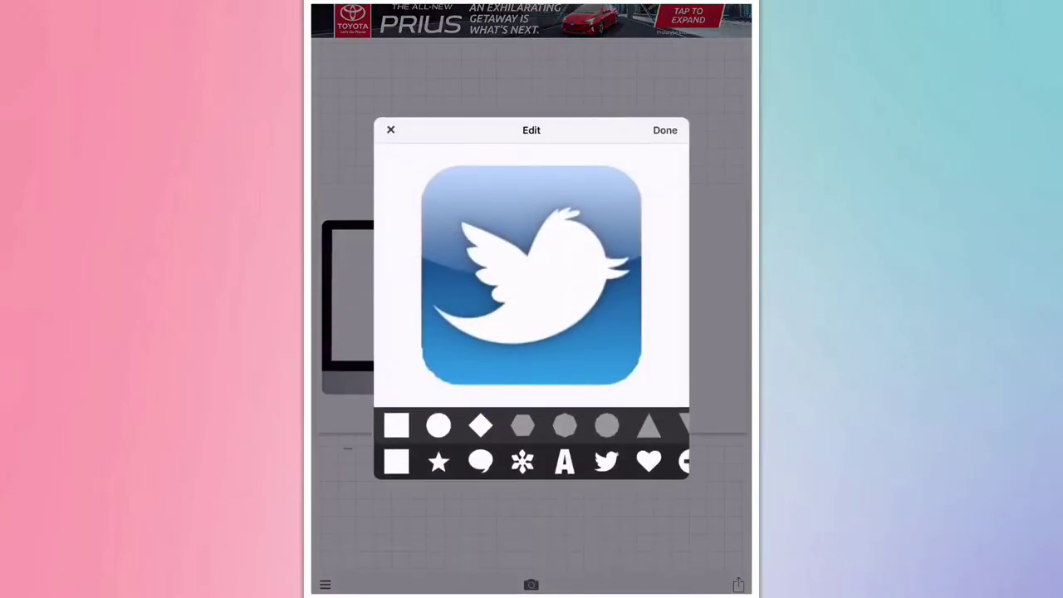
click(666, 130)
click(333, 337)
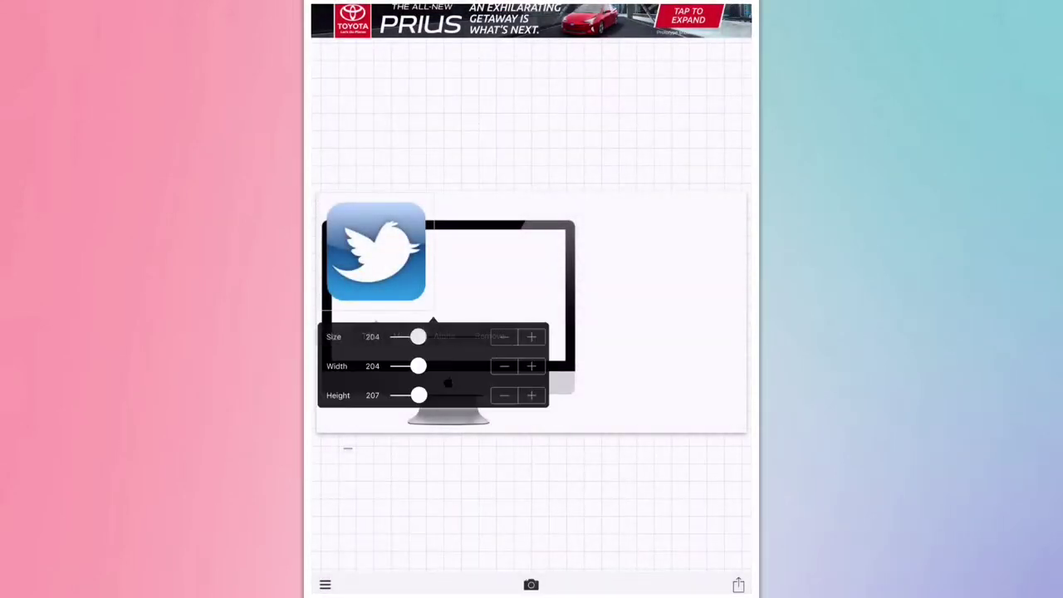
drag(418, 336, 410, 337)
drag(376, 251, 628, 260)
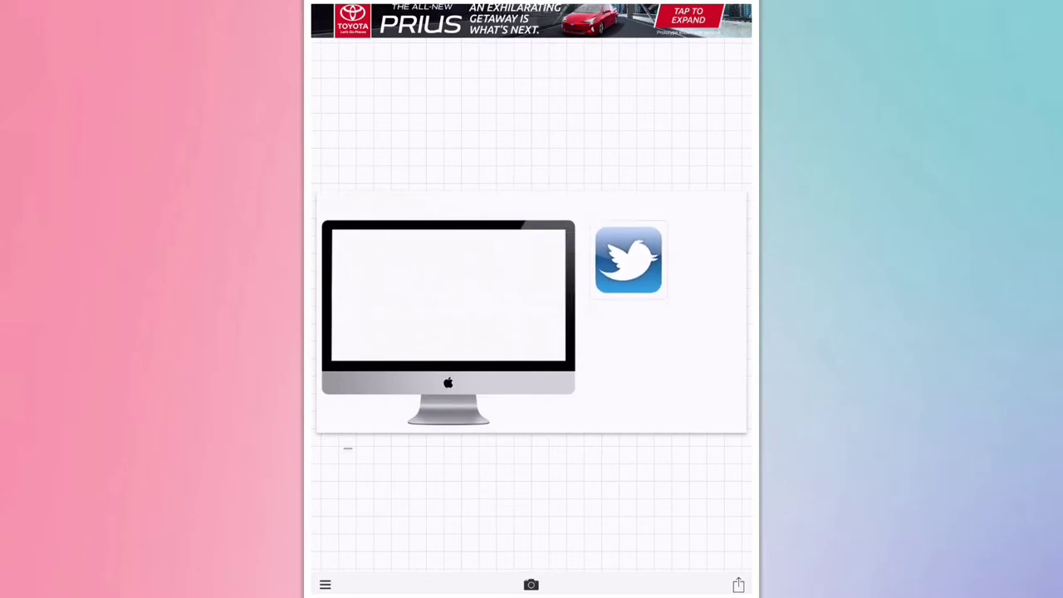
- Add the Instagram icon from Moments and place it below the Twitter icon
click(325, 584)
click(353, 411)
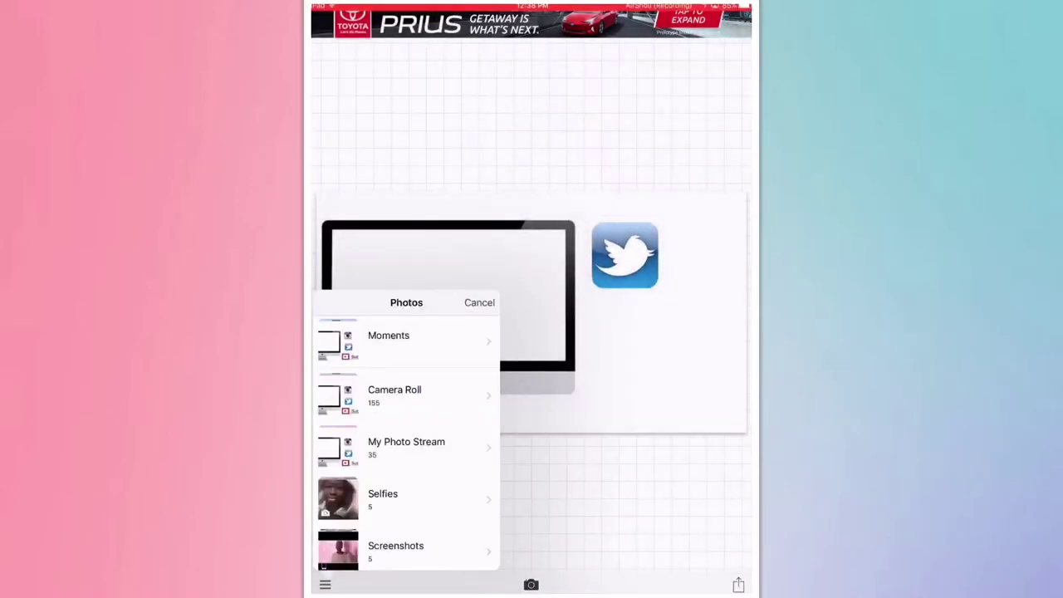
click(388, 336)
click(332, 505)
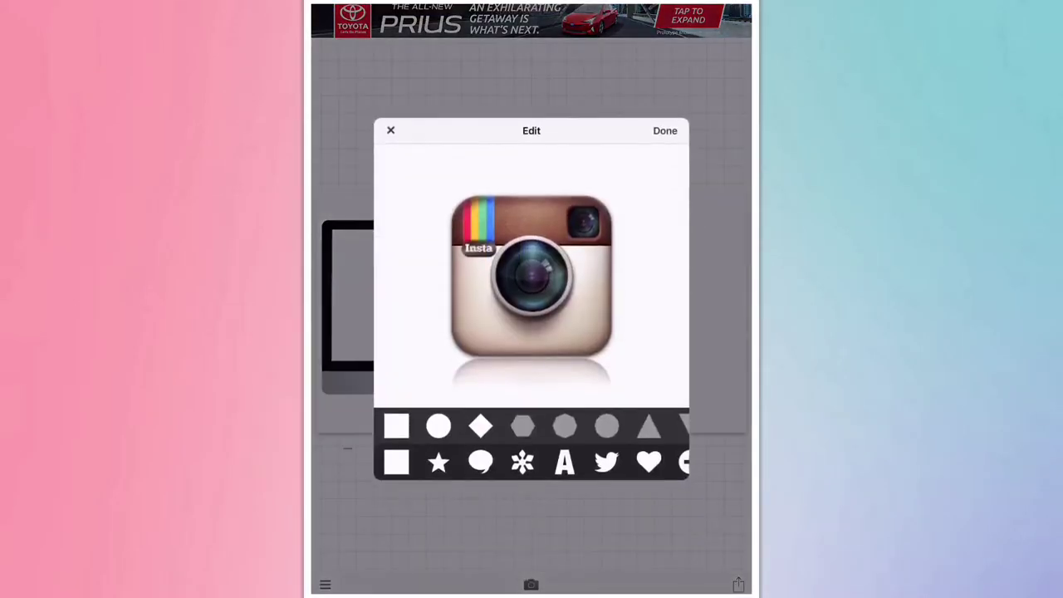
click(665, 131)
mouse_move(377, 237)
mouse_down()
mouse_move(557, 292)
mouse_move(621, 361)
mouse_up()
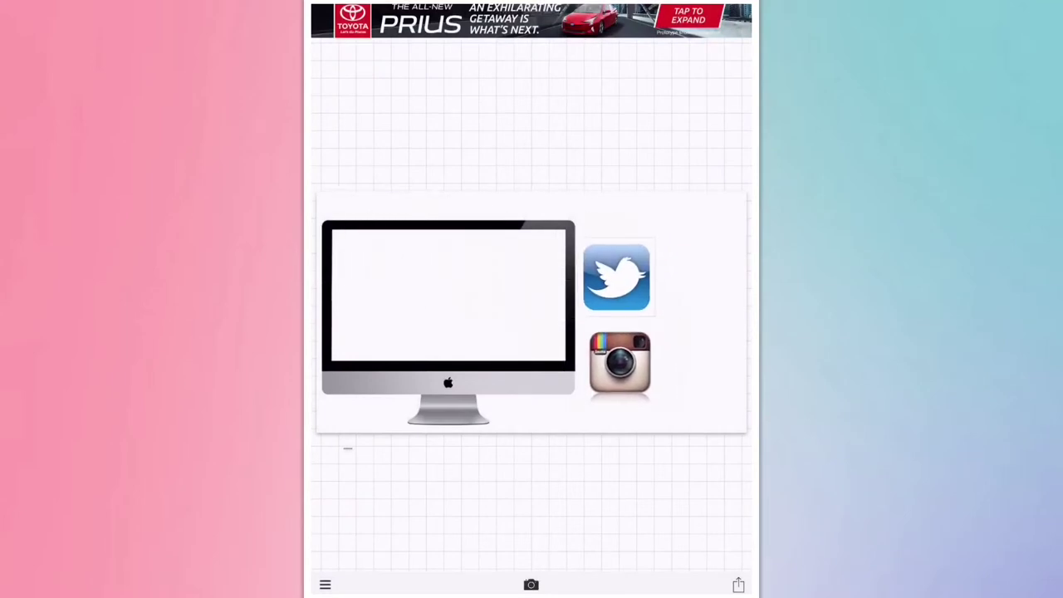
- Fine-tune the icons into a column, Twitter above Instagram, and bring up the photo library
drag(617, 276, 621, 289)
drag(620, 363, 625, 396)
mouse_move(619, 287)
mouse_down()
mouse_move(626, 325)
mouse_move(629, 314)
mouse_up()
drag(624, 399, 630, 391)
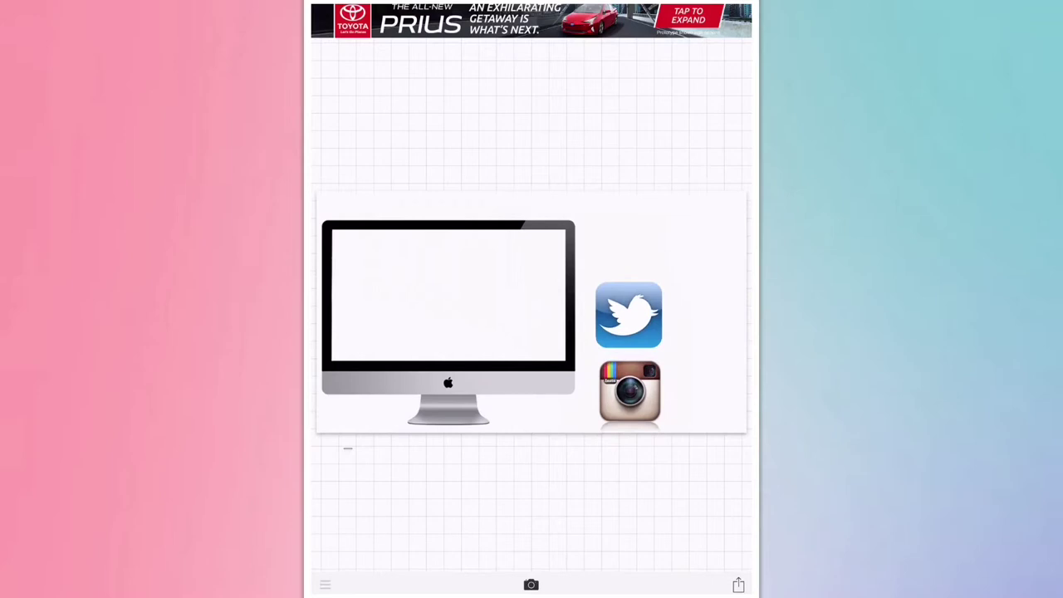
click(325, 585)
click(344, 408)
- Insert the Subscribe banner and move it above the monitor
click(387, 335)
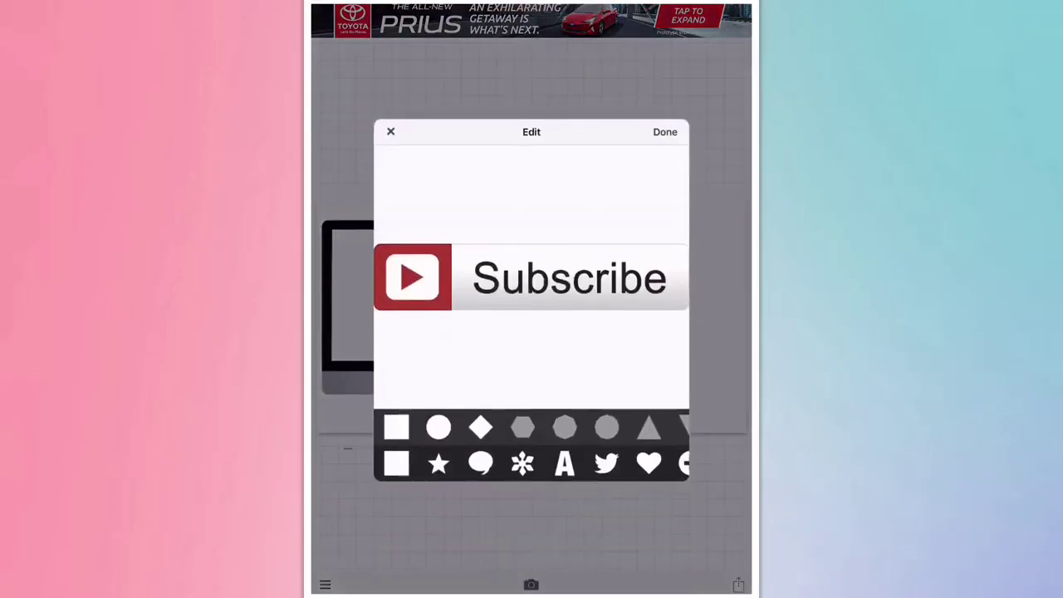
click(664, 130)
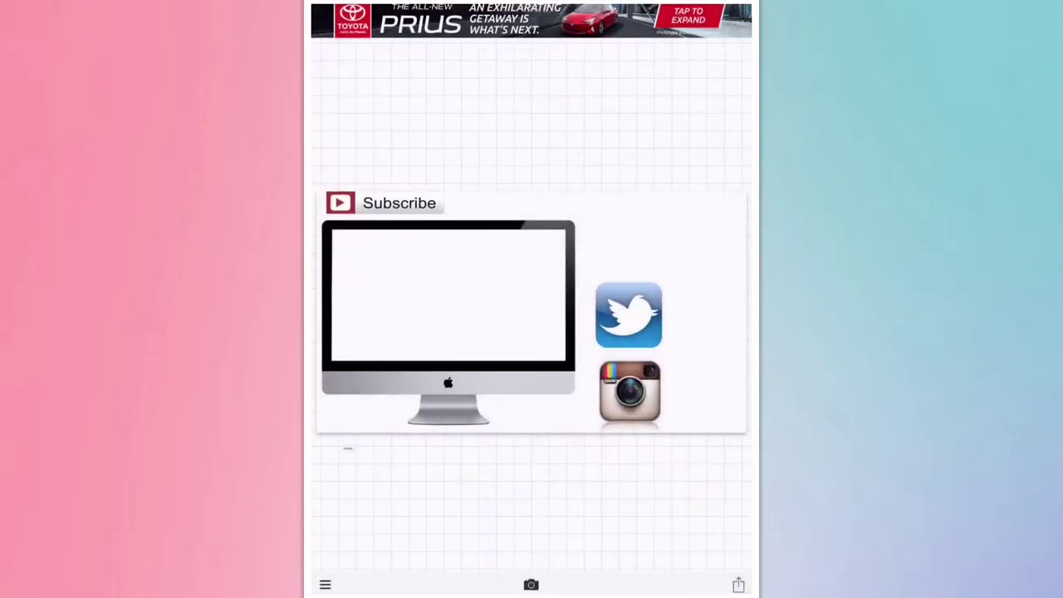
drag(382, 203, 437, 205)
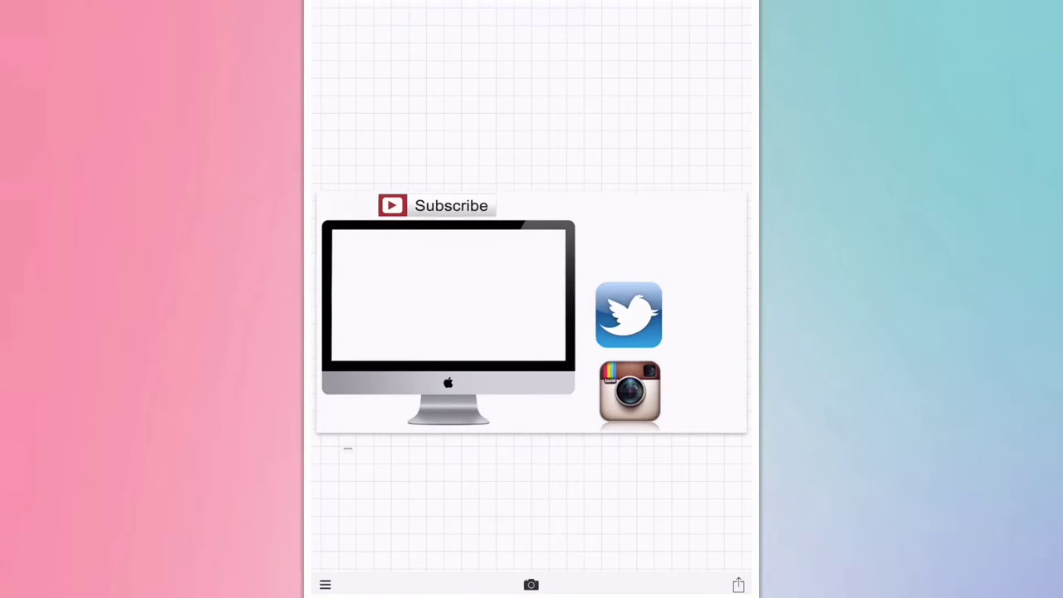
- Insert another image from Moments and open the share options for the finished image
click(324, 585)
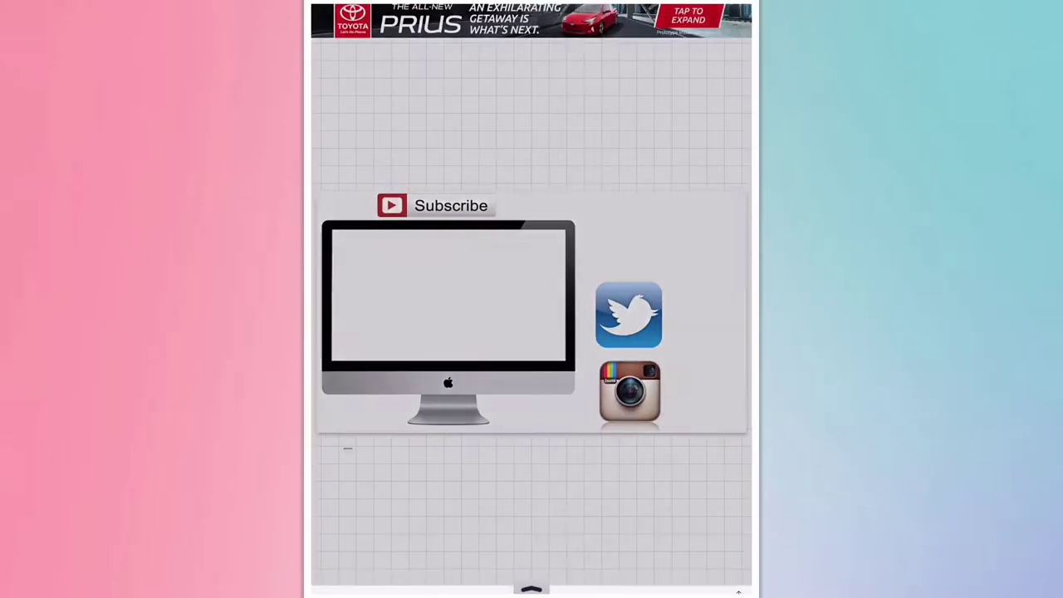
click(356, 408)
click(387, 336)
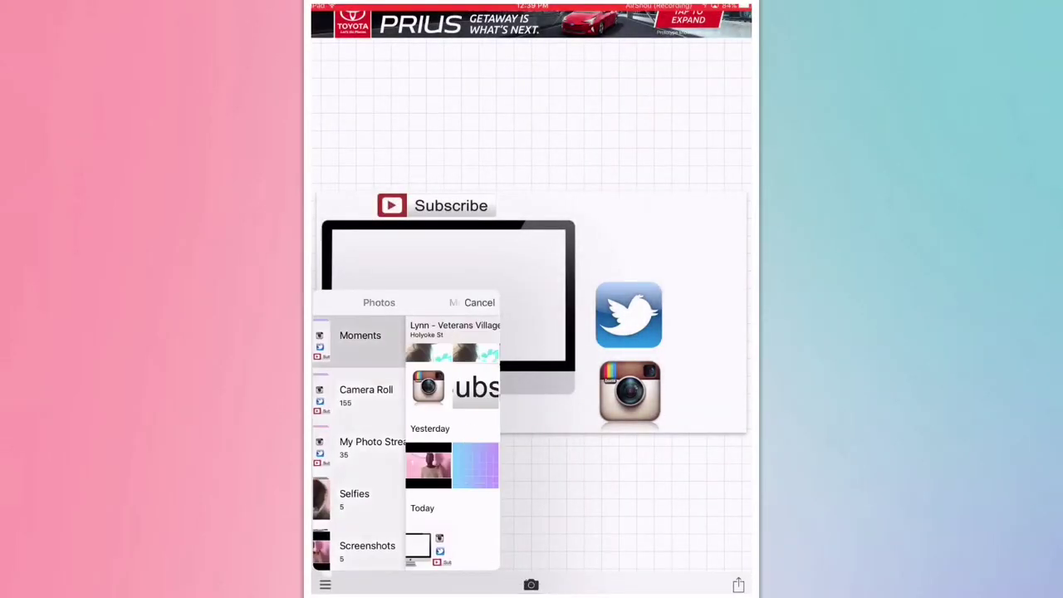
click(339, 541)
click(739, 585)
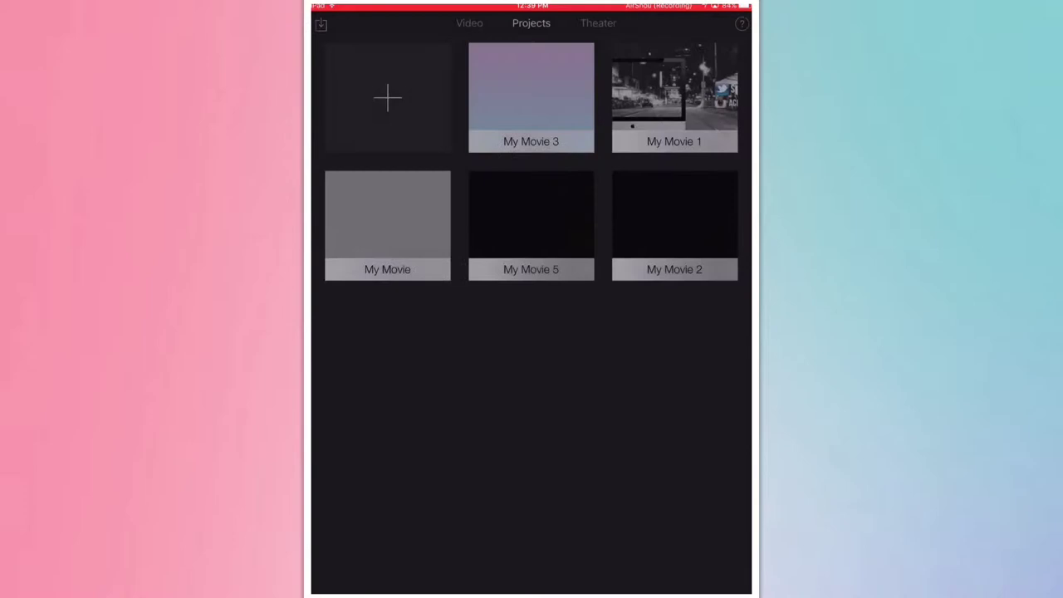
- Create a new iMovie movie project with the Bright theme
click(387, 100)
click(469, 299)
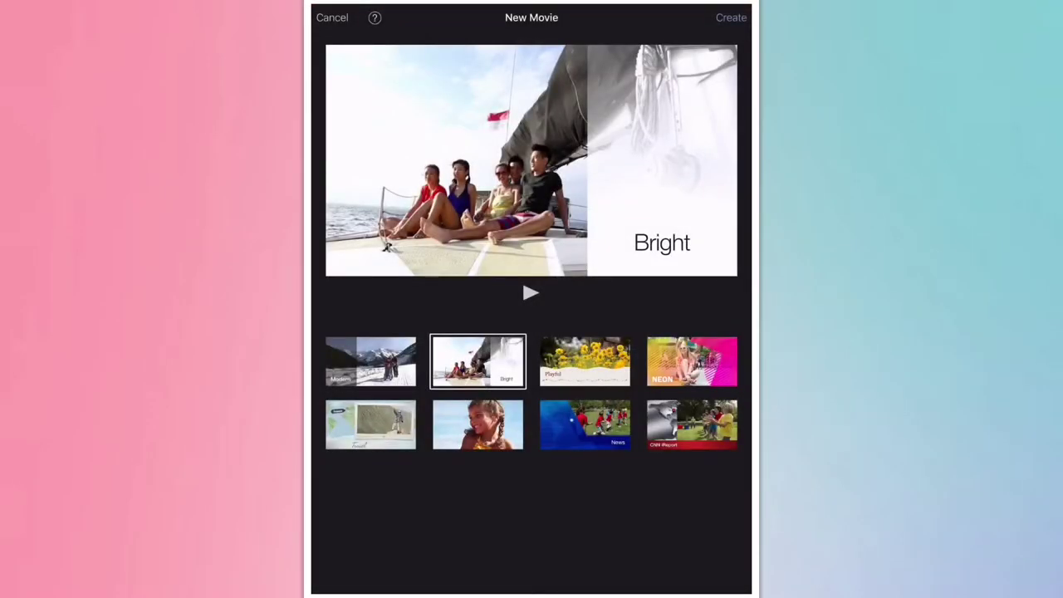
click(731, 17)
drag(532, 4, 531, 282)
drag(532, 581, 531, 166)
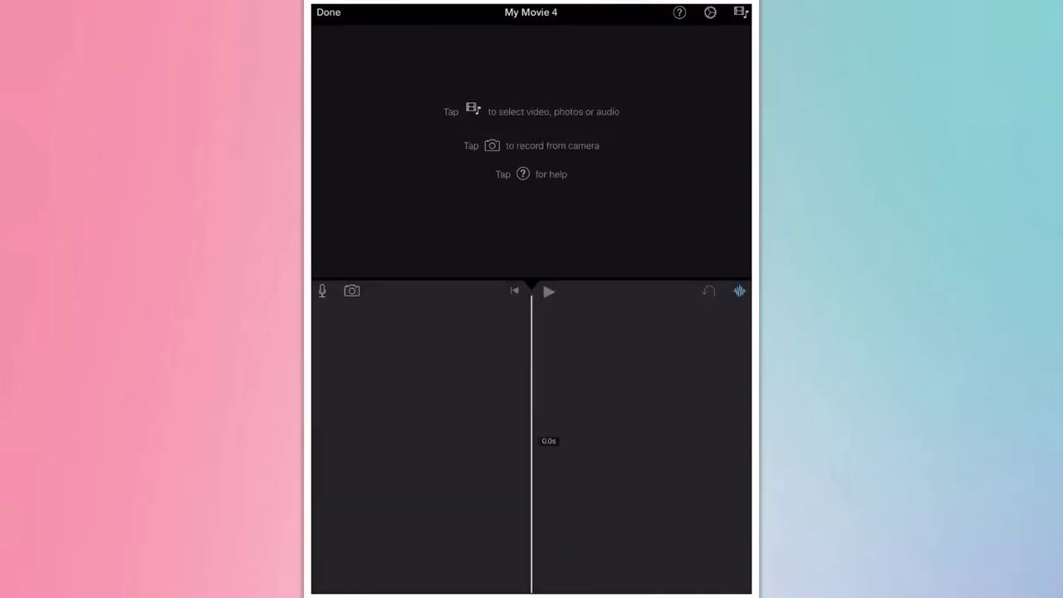
- Add the end-slate picture from Photos > All to the movie
click(739, 12)
click(631, 63)
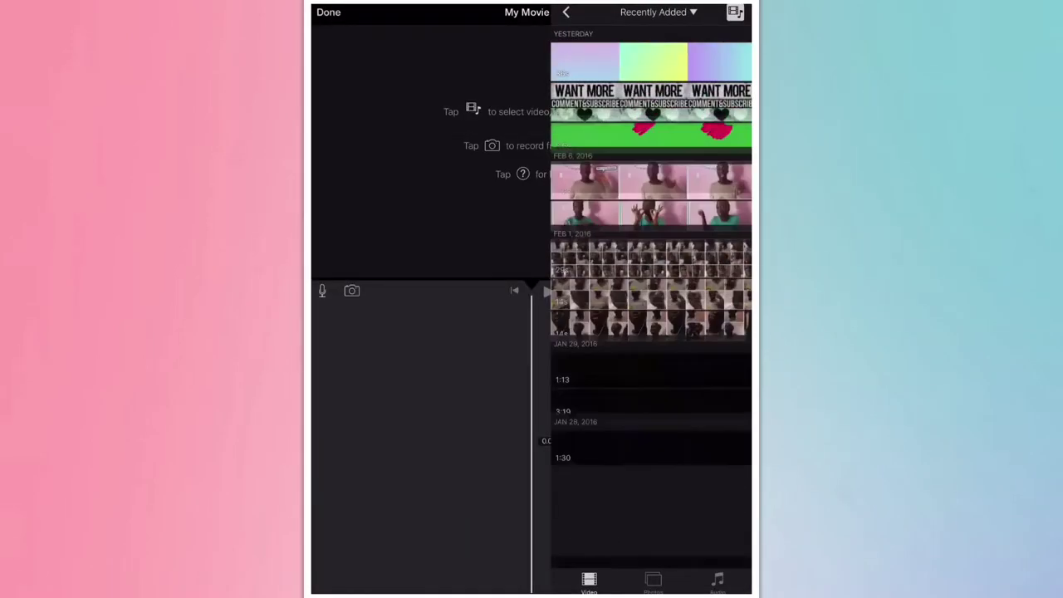
click(652, 579)
click(639, 36)
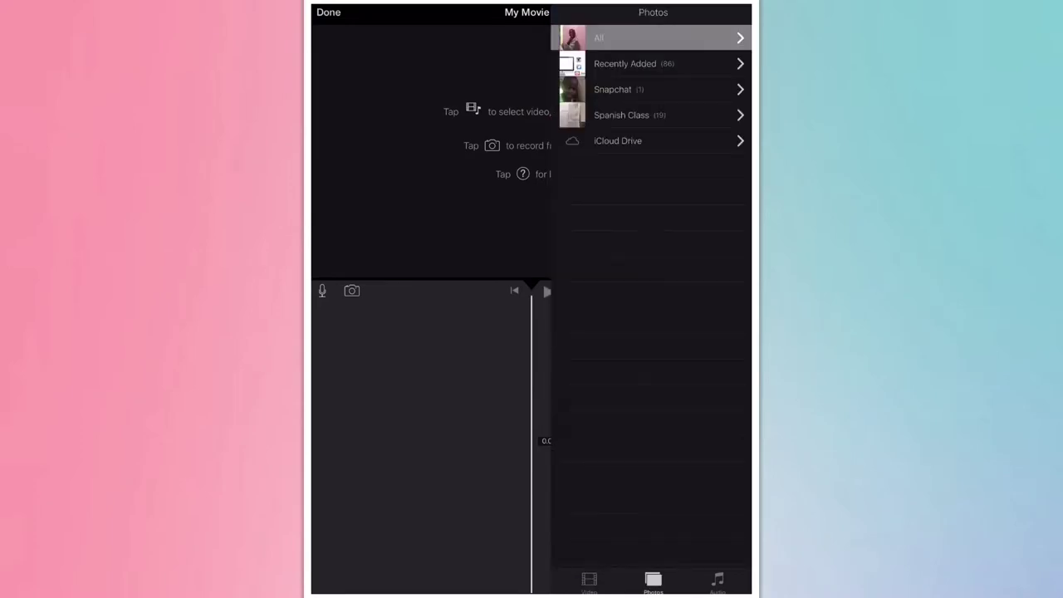
scroll(651, 299, down, 15)
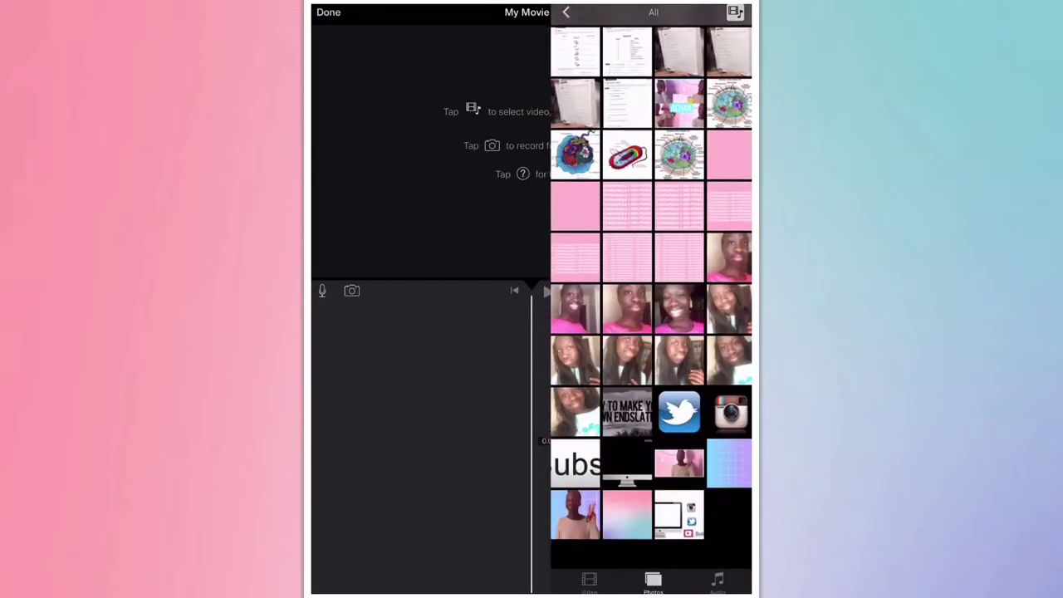
click(680, 544)
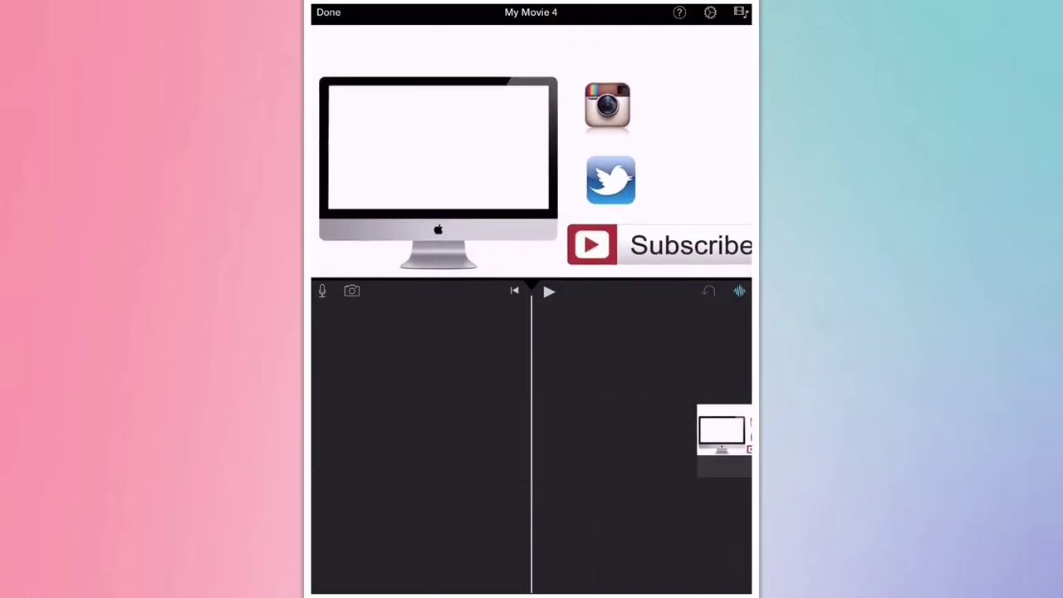
- Turn off Ken Burns on the end-slate clip and align it to the playhead
click(581, 432)
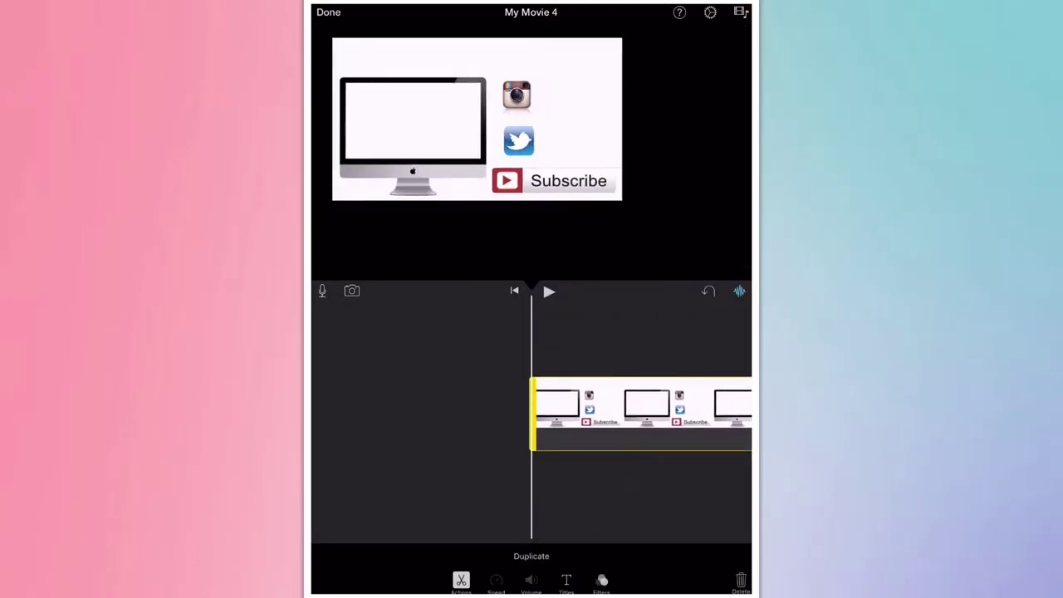
click(742, 262)
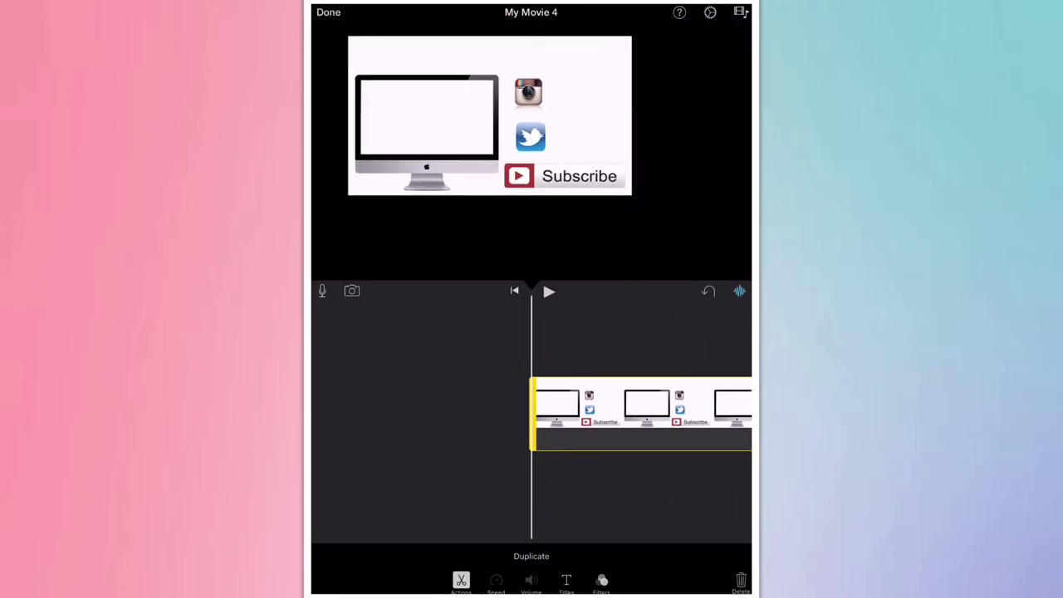
mouse_move(581, 416)
mouse_down()
mouse_move(363, 440)
mouse_move(482, 440)
mouse_up()
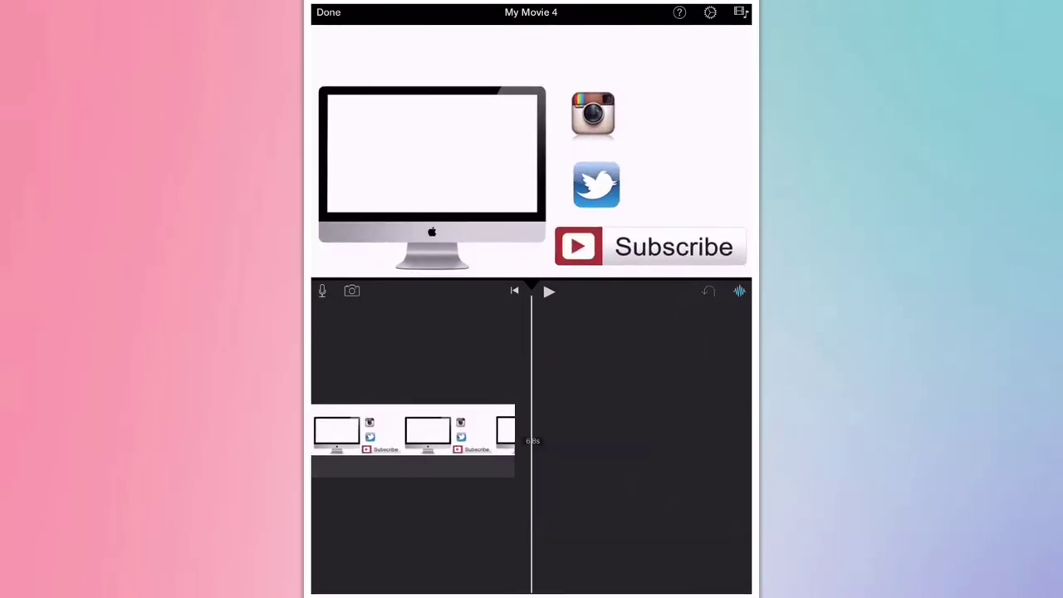
drag(415, 440, 620, 440)
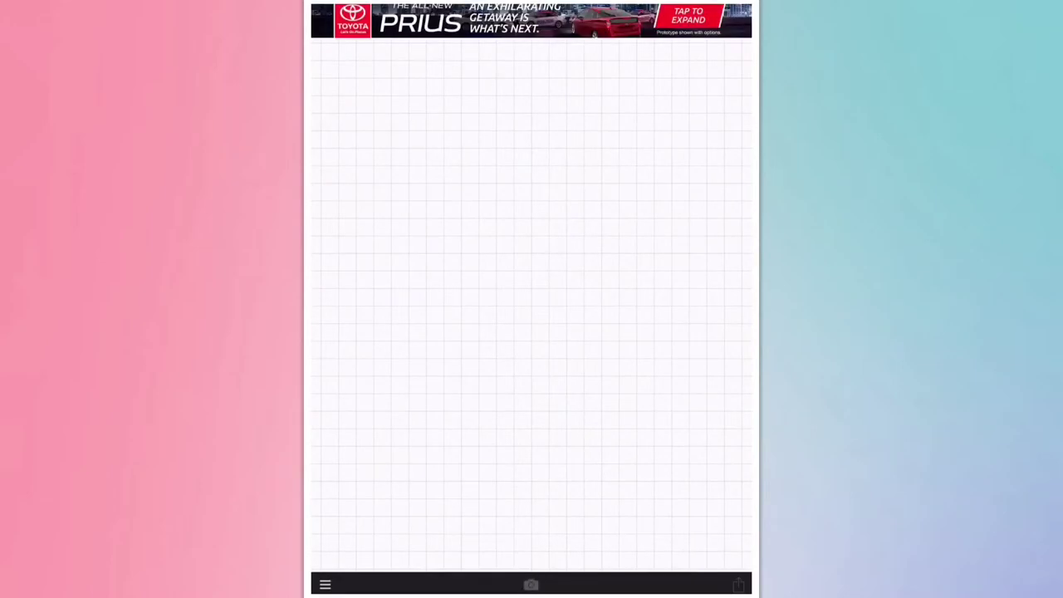
- Load the 7-second end-slate video from the Camera Roll into Vont
click(530, 585)
click(531, 517)
click(515, 330)
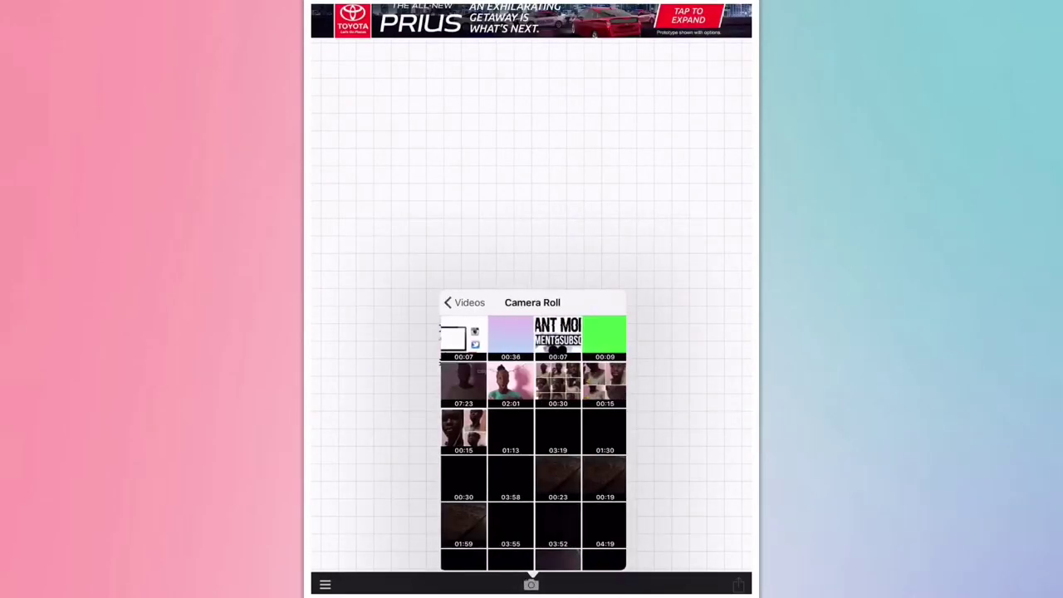
click(332, 64)
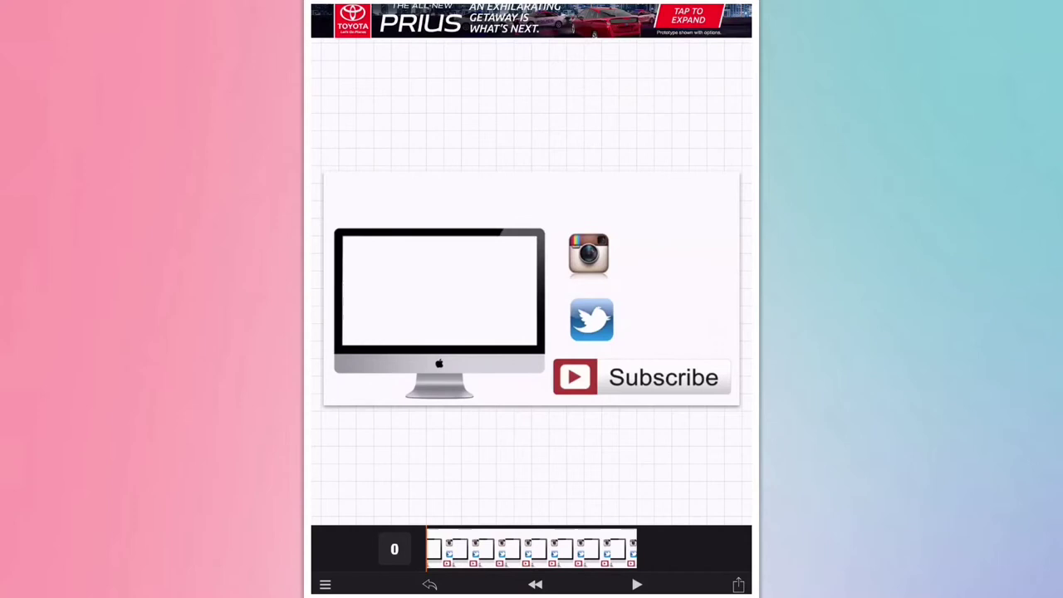
- Add the username label 'achanfthood' beside the Twitter icon and adjust its size
click(615, 314)
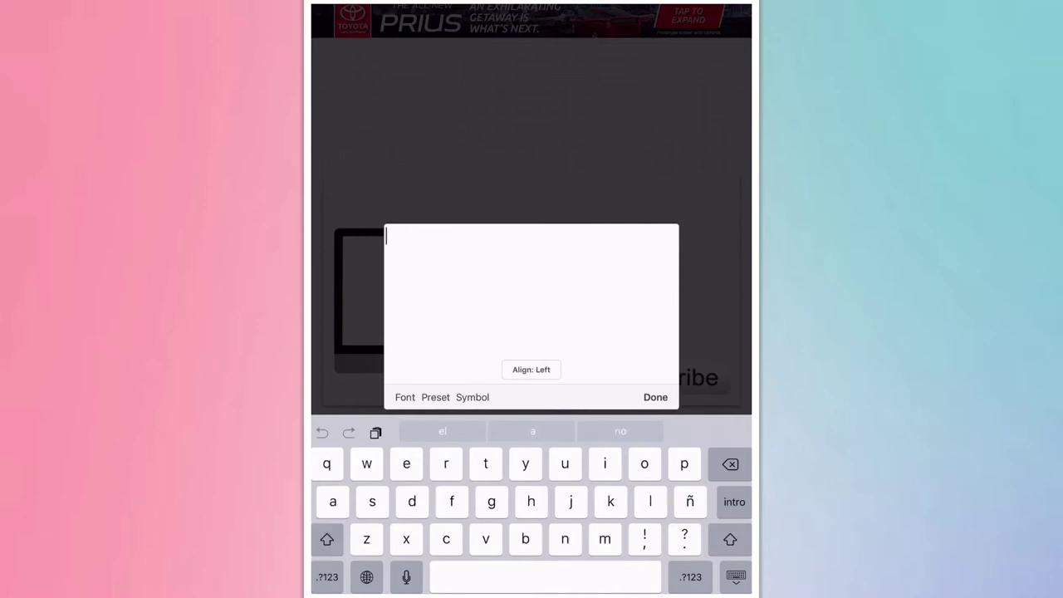
text(acha)
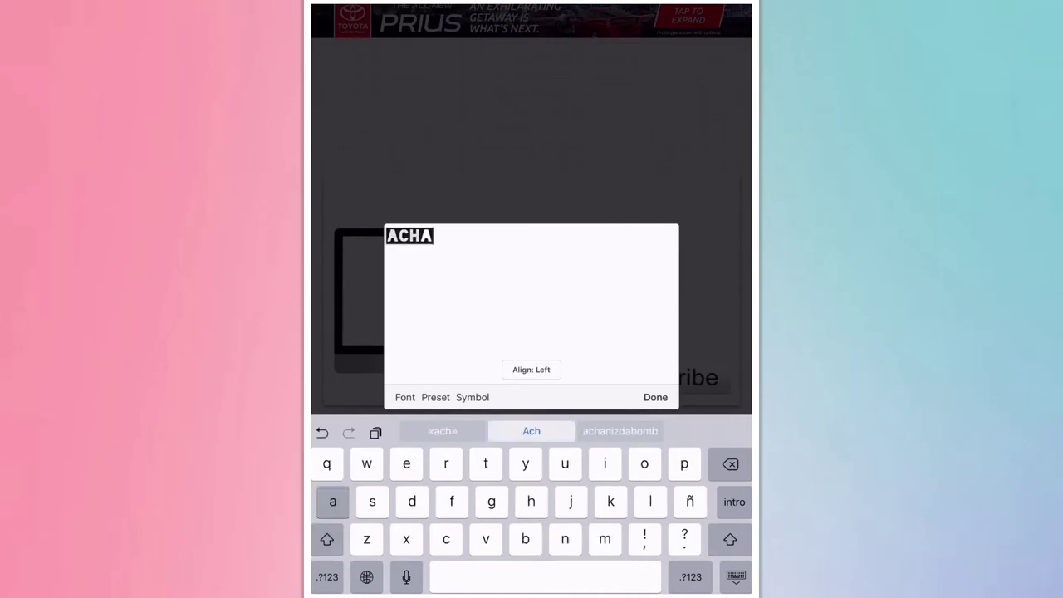
text(nfthood)
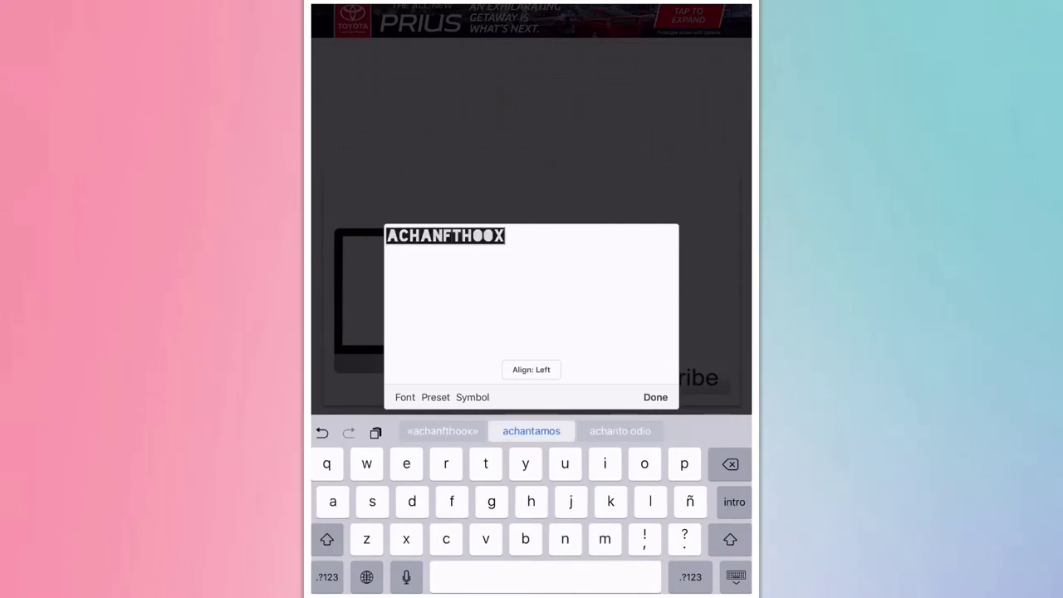
click(656, 397)
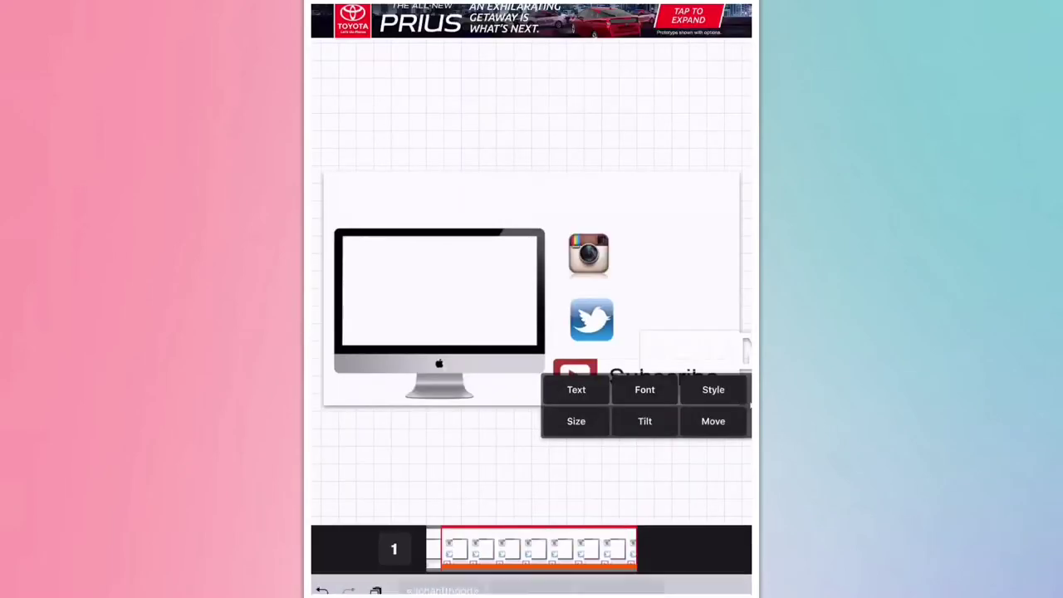
click(575, 481)
mouse_move(630, 418)
mouse_down()
mouse_move(596, 419)
mouse_move(610, 418)
mouse_up()
click(648, 387)
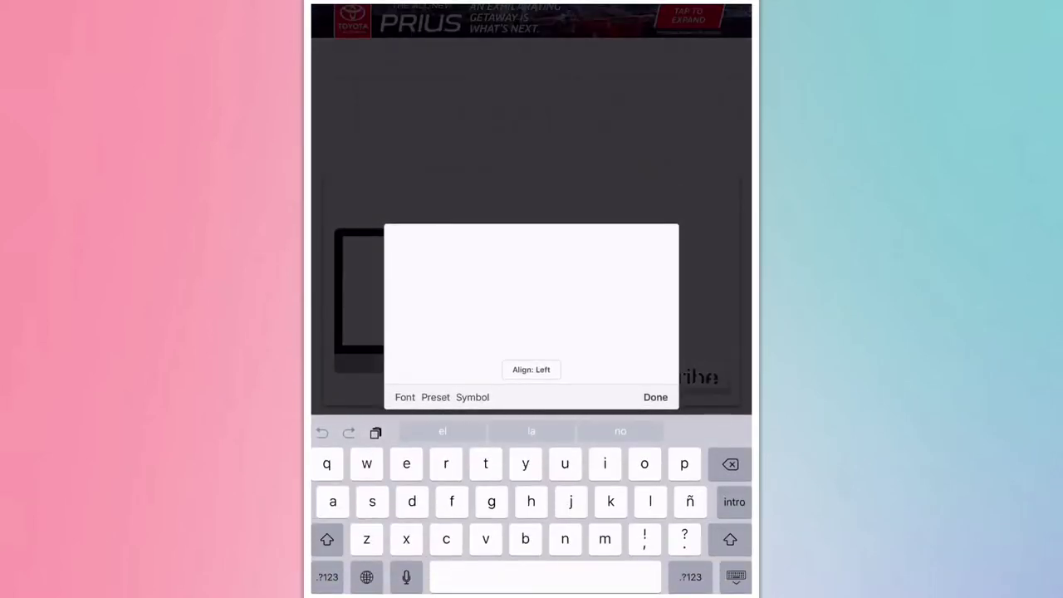
text(sighach)
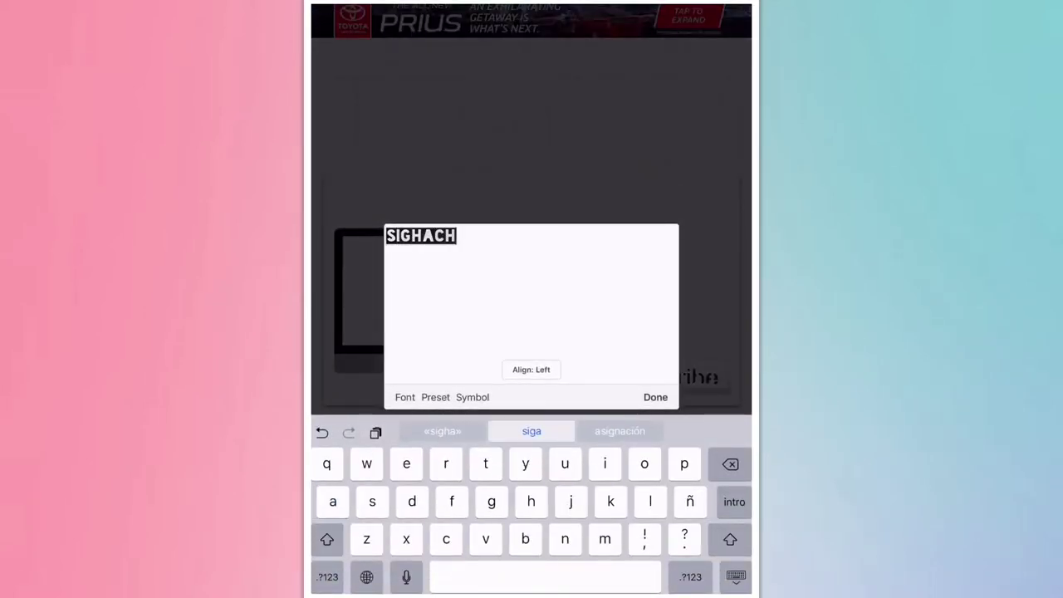
text(b)
key(BackSpace)
text(an)
click(656, 397)
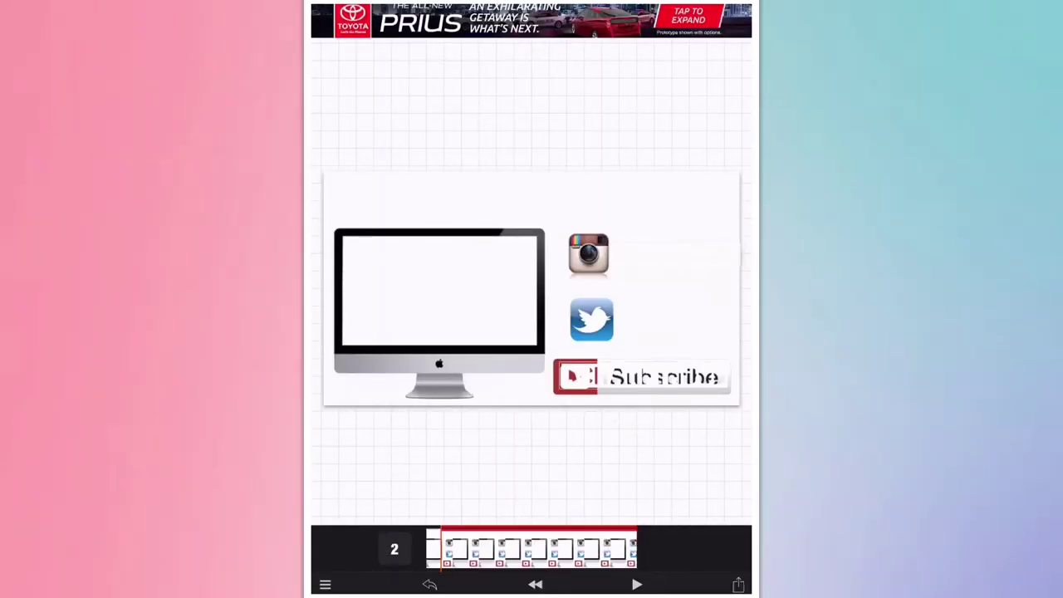
- Move the new label beside the Instagram icon and adjust both labels' text sizes
click(648, 378)
click(575, 439)
drag(612, 400, 599, 399)
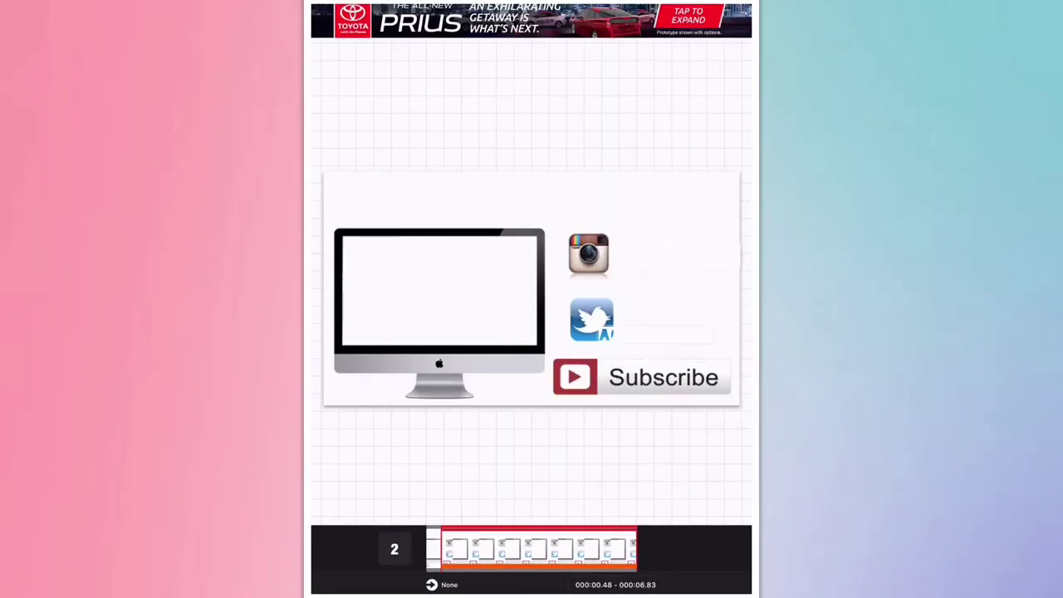
click(690, 257)
click(574, 316)
drag(603, 283, 591, 282)
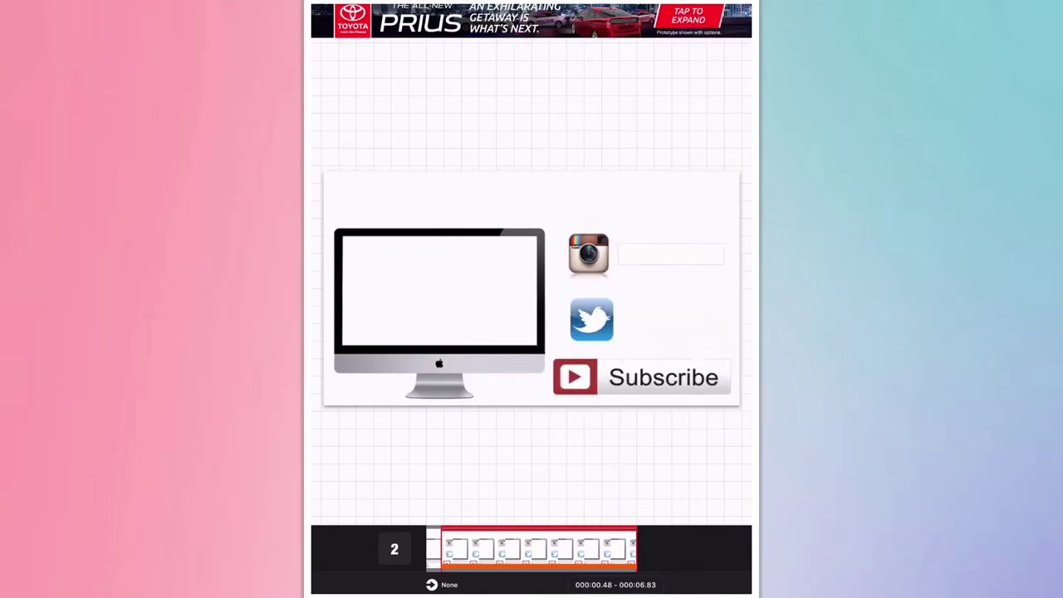
click(671, 257)
click(643, 311)
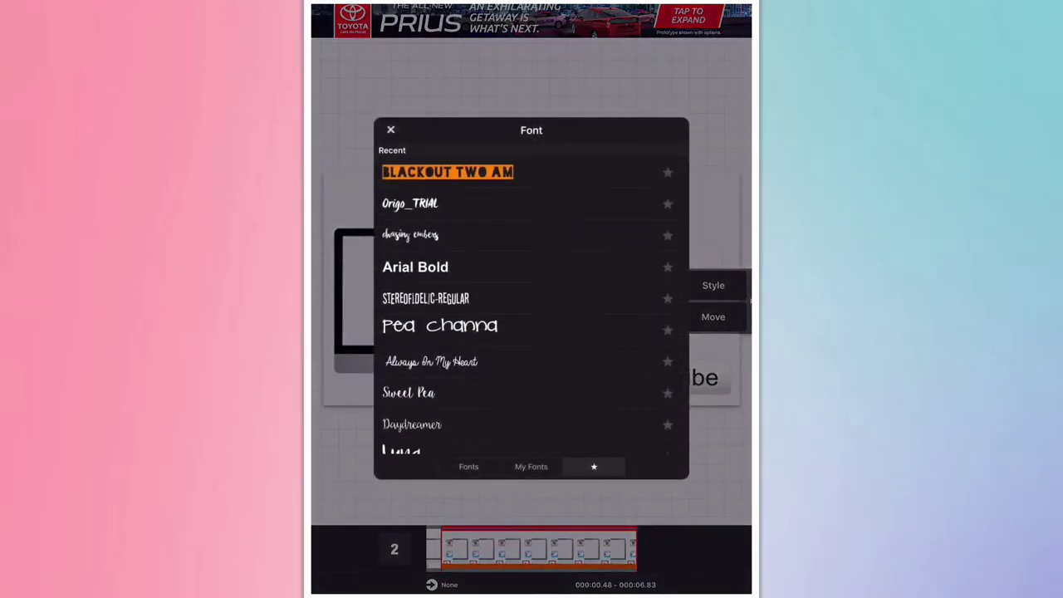
scroll(531, 291, down, 1)
click(440, 289)
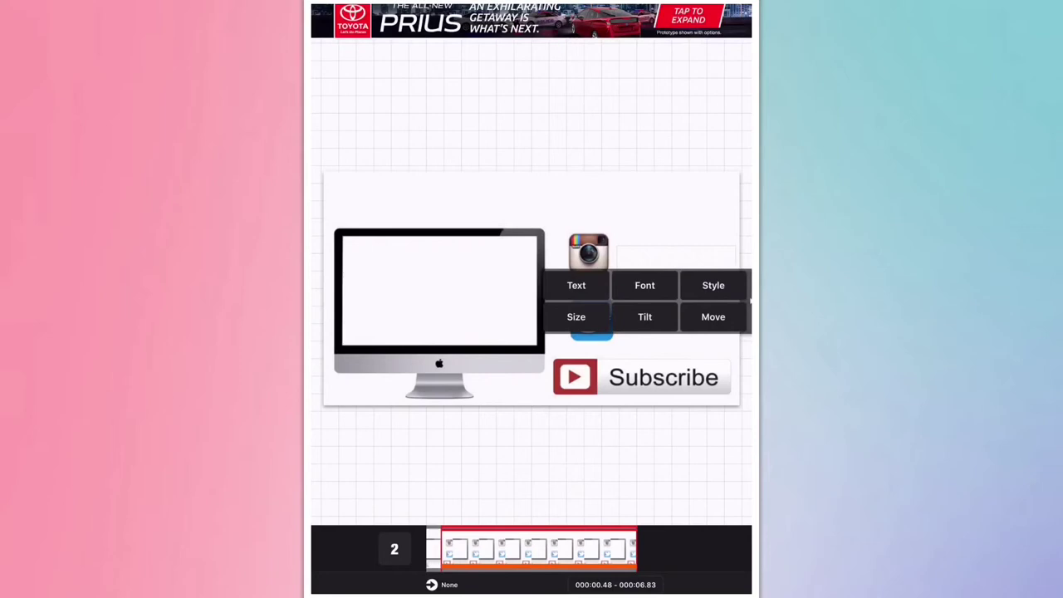
click(713, 284)
click(665, 129)
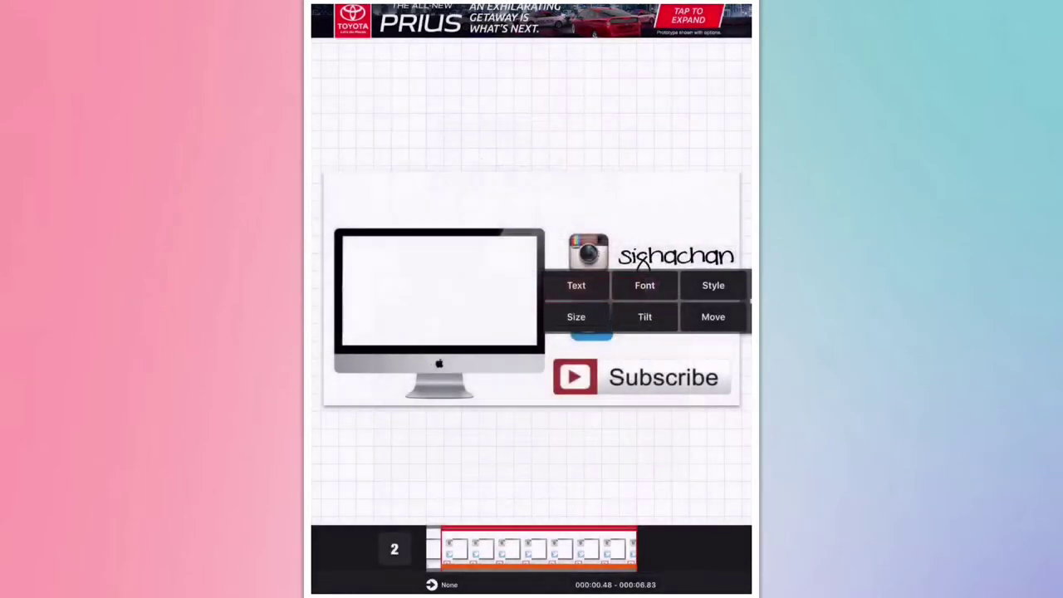
- Make the ACHANFTHOOD label beside the Twitter icon black
click(671, 255)
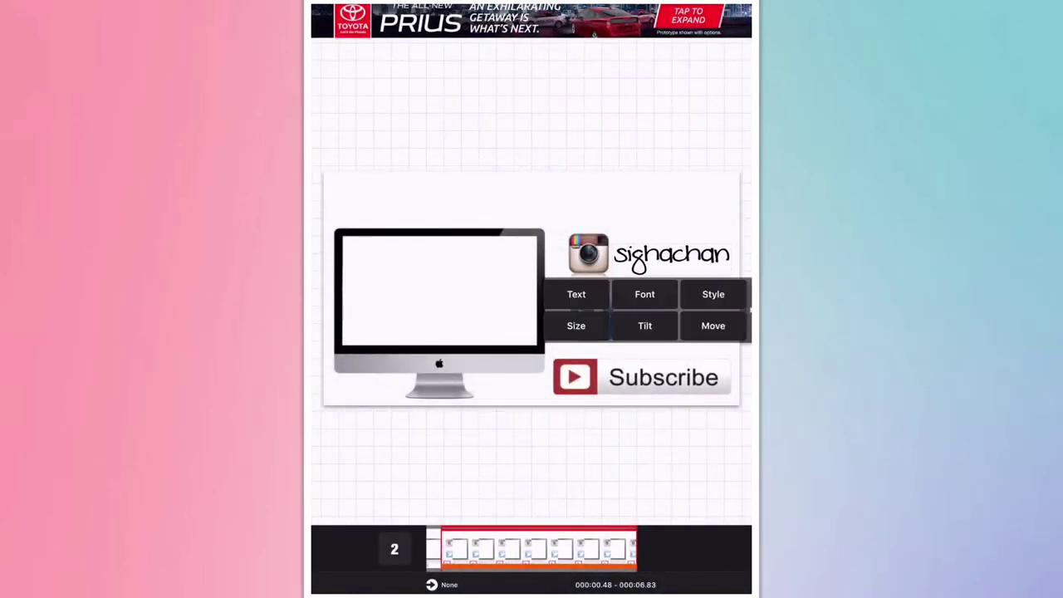
click(677, 319)
click(712, 348)
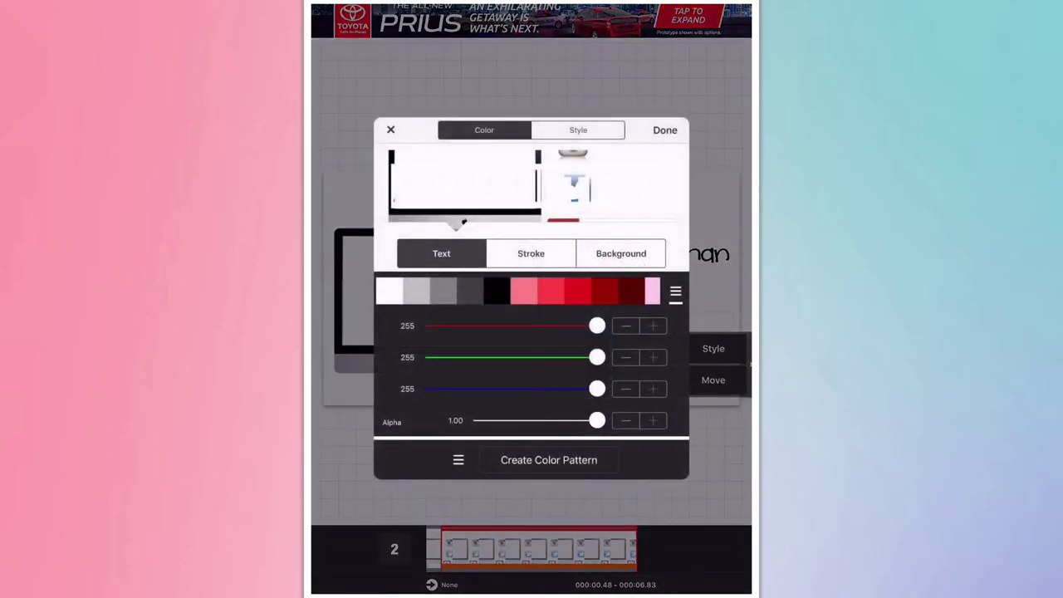
click(490, 290)
click(666, 130)
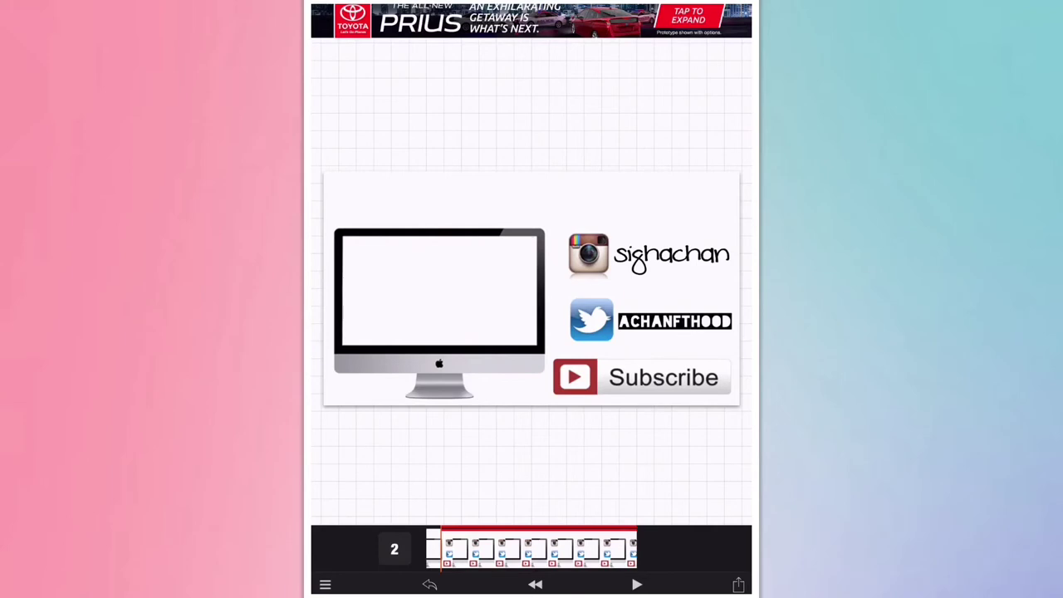
- Give the username label near the Subscribe badge a Slide → transition
click(641, 377)
click(641, 377)
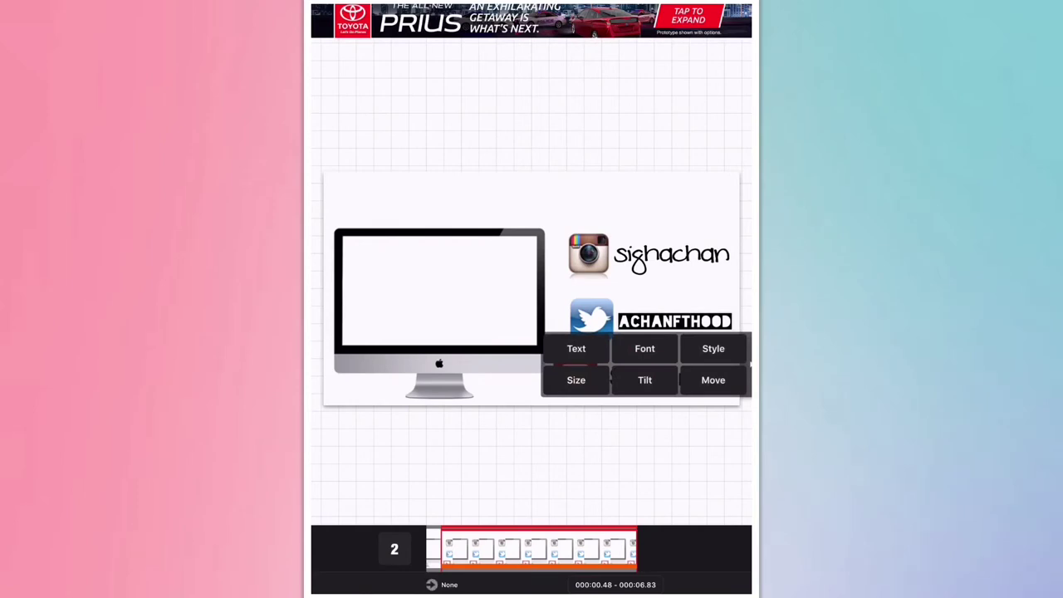
click(431, 585)
scroll(441, 441, down, 1)
click(441, 384)
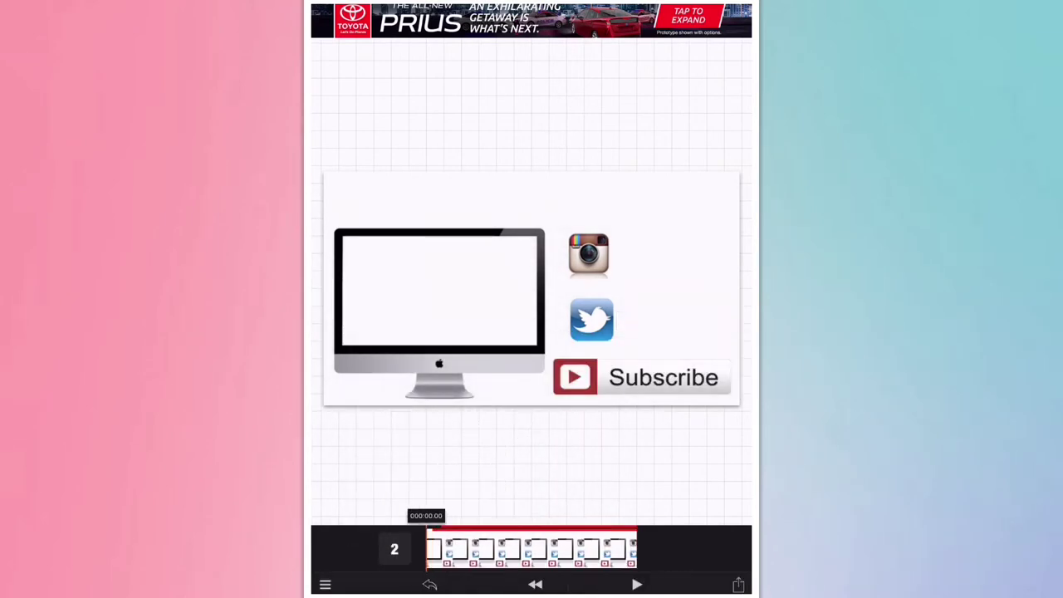
- Preview the slide animation, then export the end slate at 640 x 360
click(637, 584)
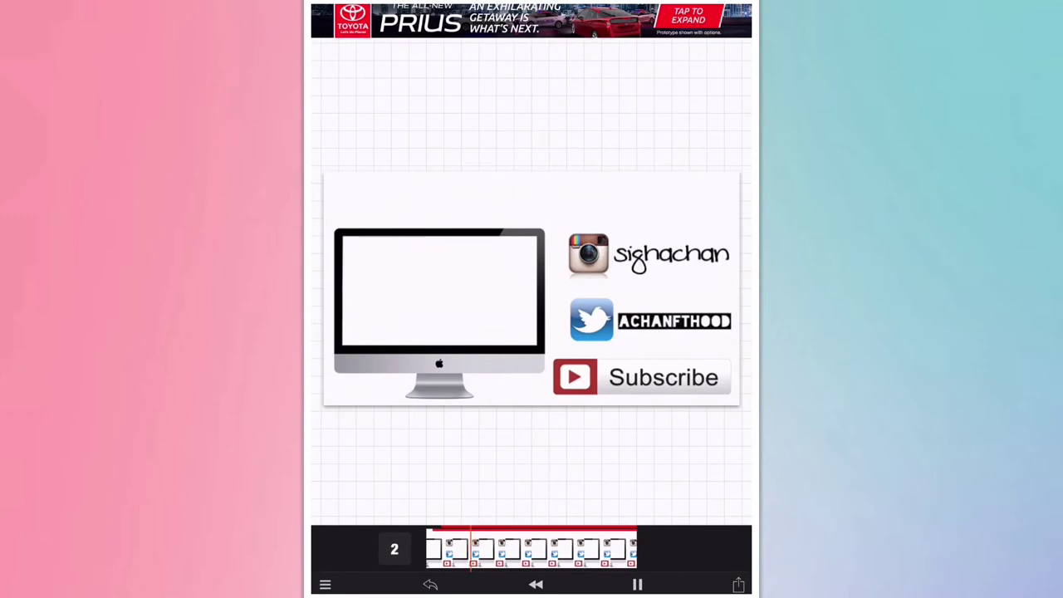
click(637, 585)
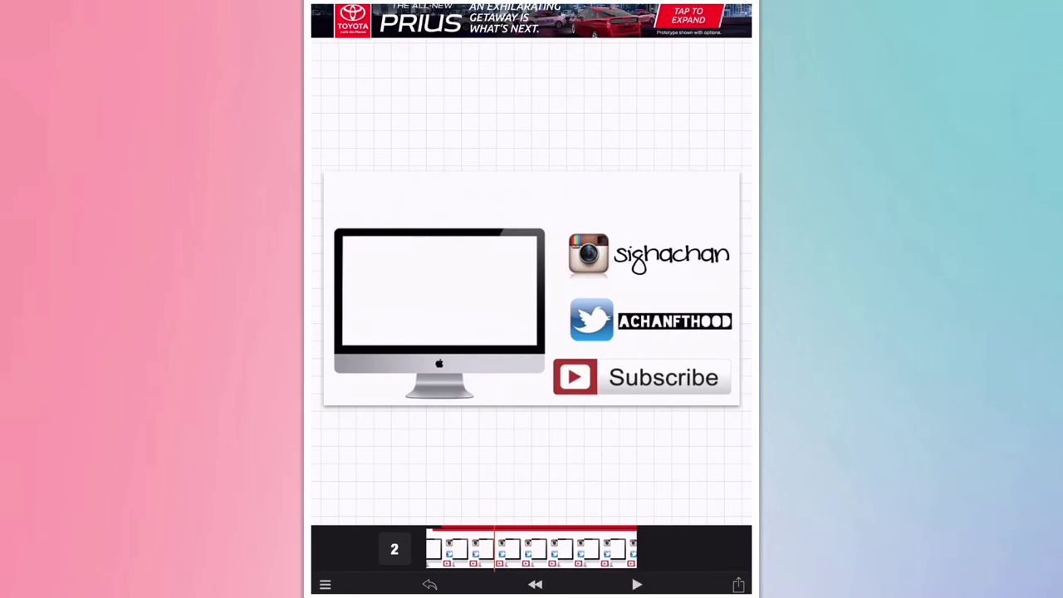
click(739, 584)
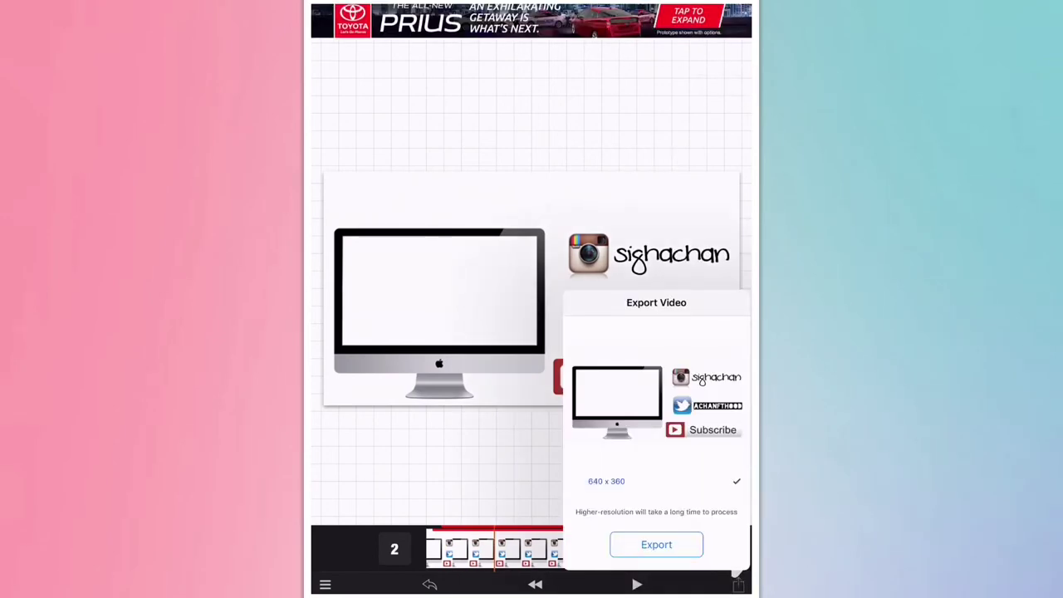
click(656, 544)
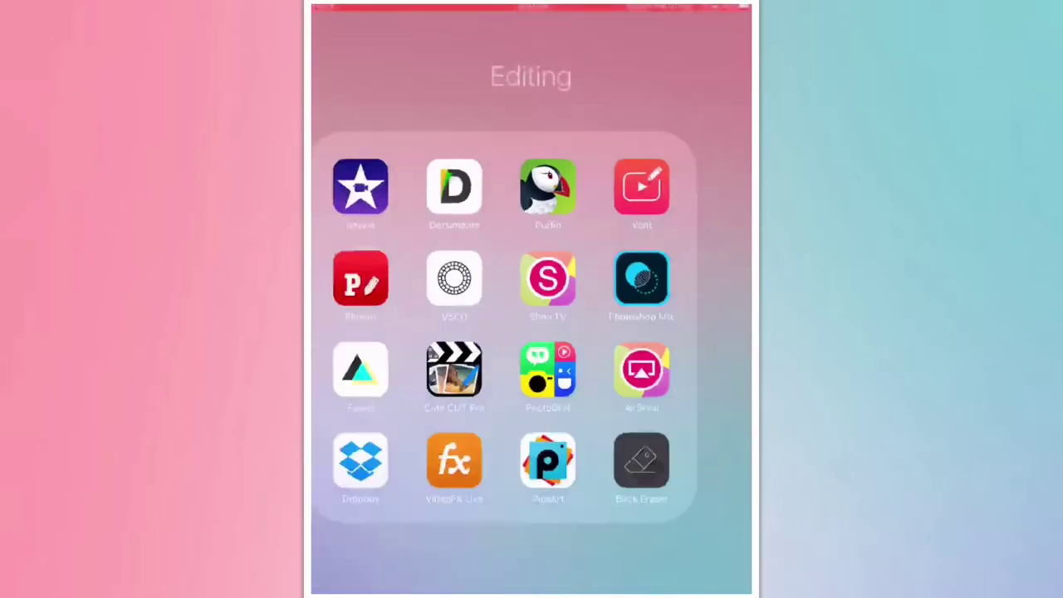
- Create a new empty iMovie movie project, My Movie 6
click(418, 186)
click(387, 99)
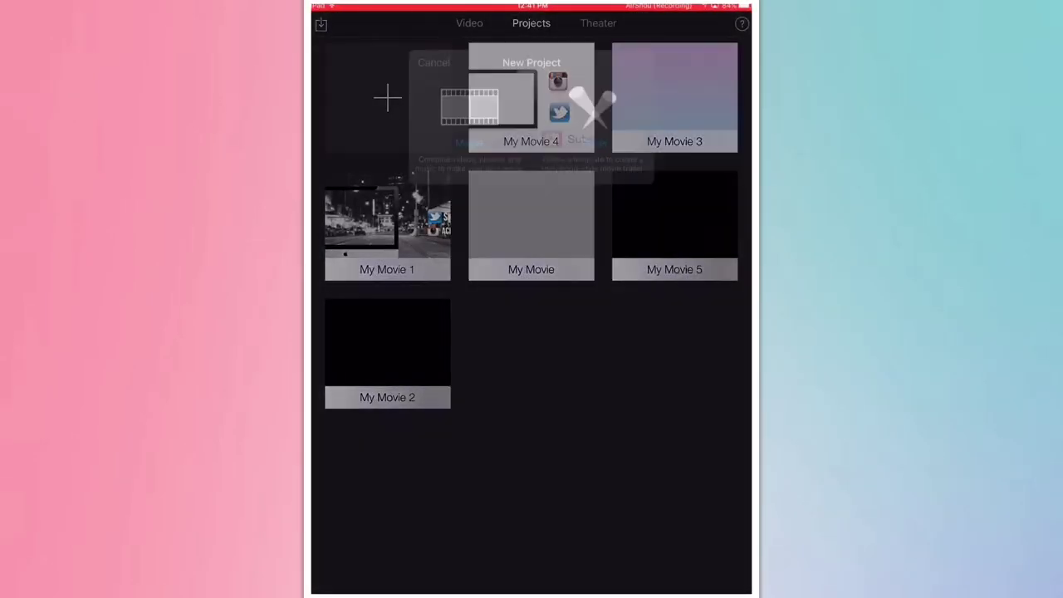
click(469, 291)
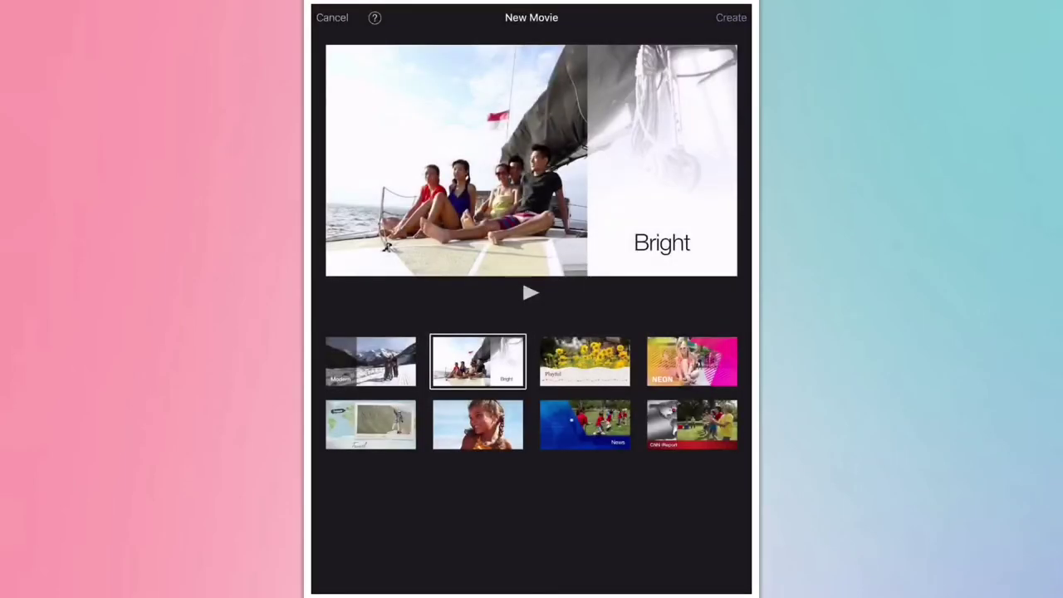
click(731, 17)
- Add the exported end-slate clip from Recently Added to the timeline
click(740, 11)
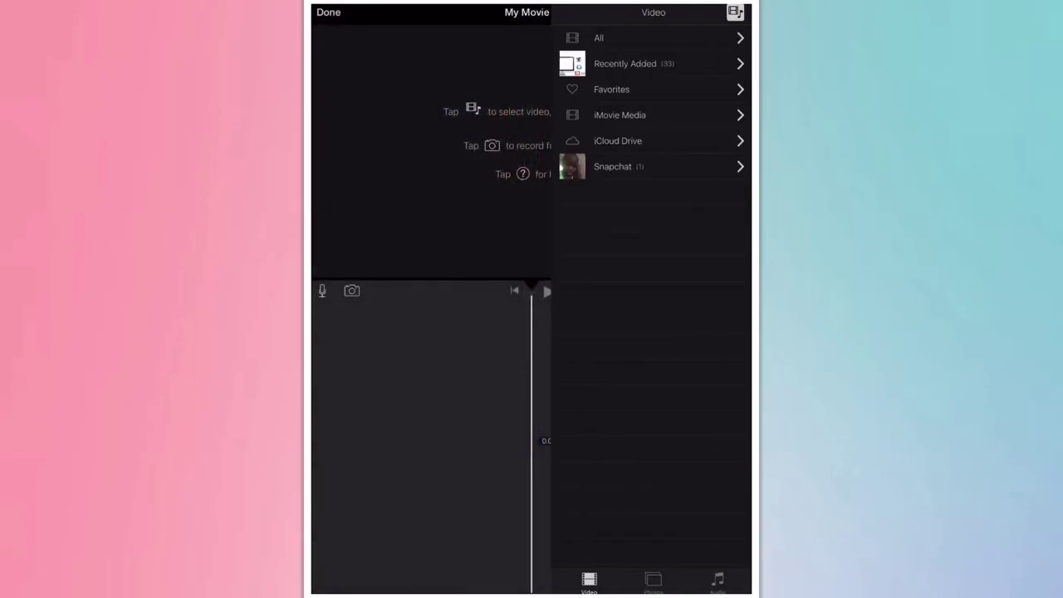
click(631, 62)
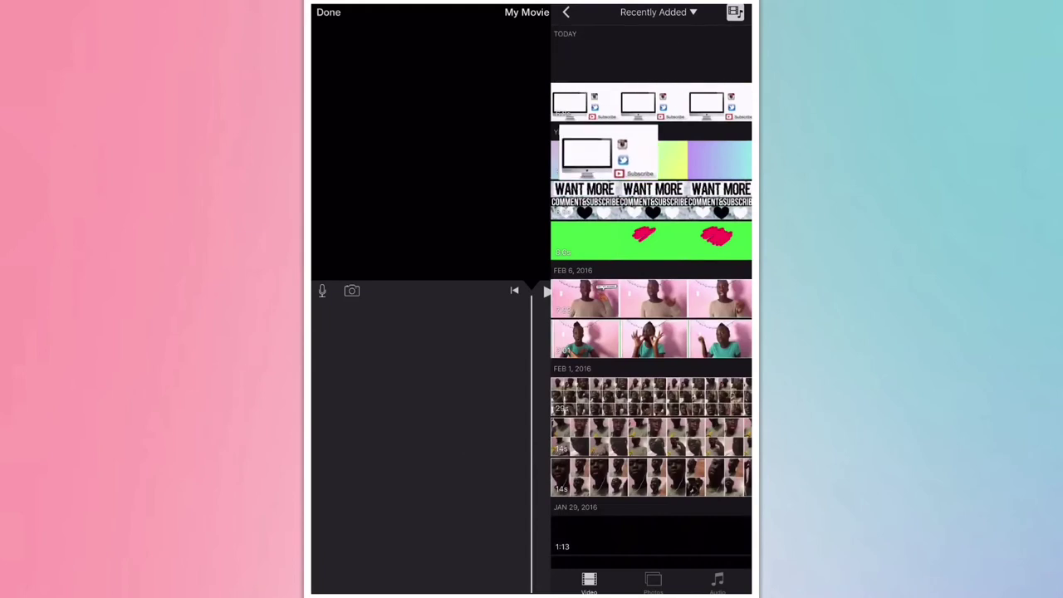
drag(631, 61, 598, 440)
scroll(532, 440, left, 5)
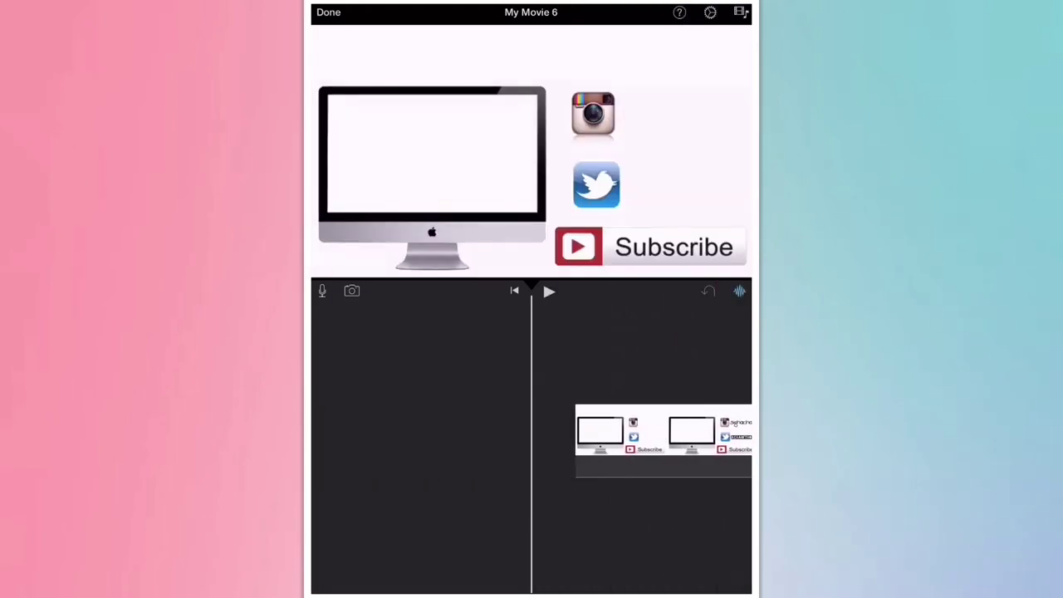
scroll(532, 440, right, 10)
scroll(532, 440, left, 10)
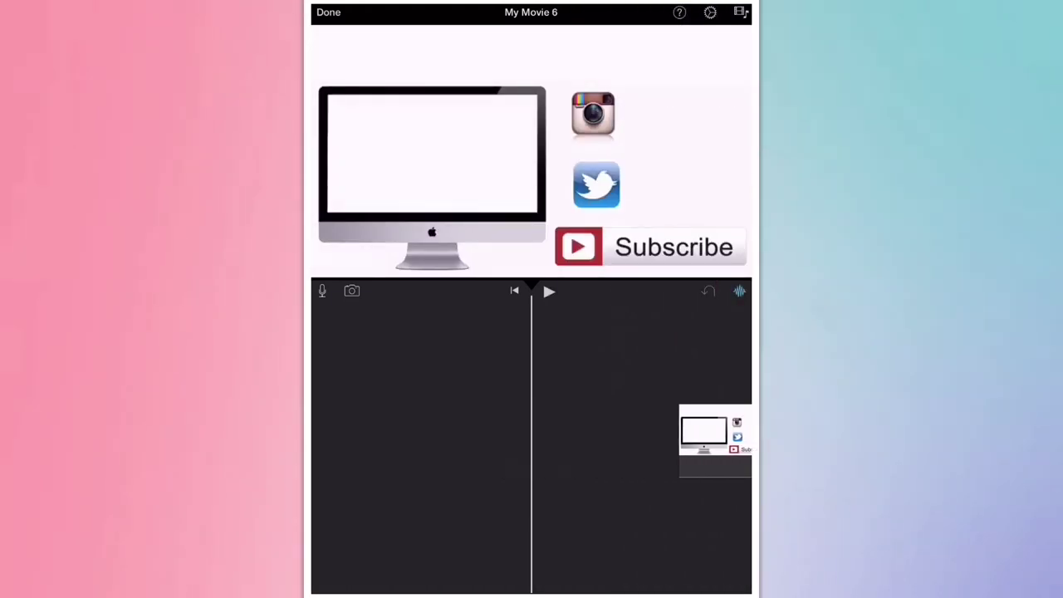
- Select the Feb 6 pink-room clip in the video library
click(740, 12)
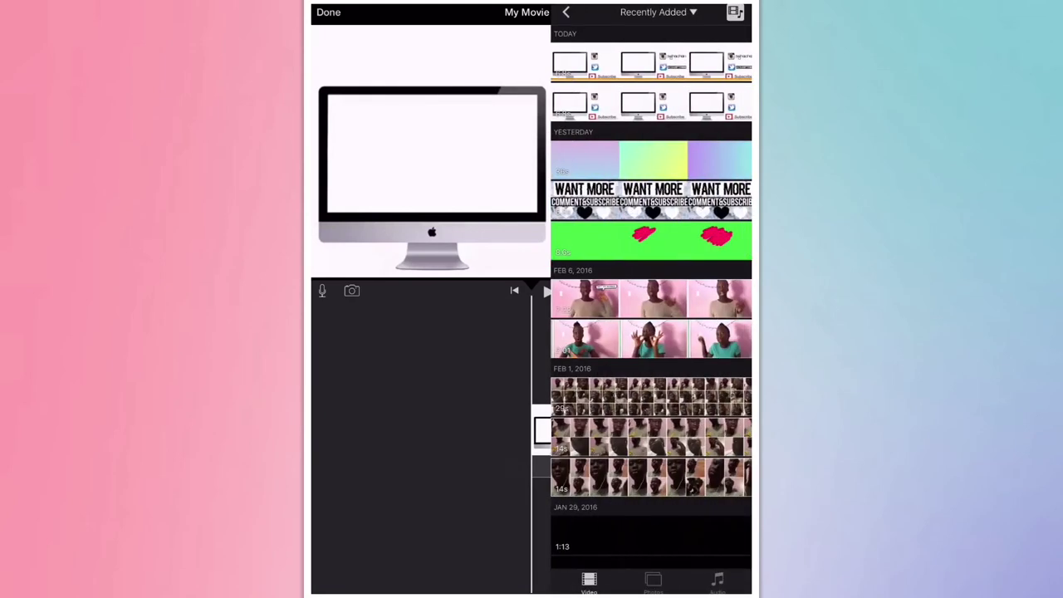
scroll(652, 333, down, 3)
click(585, 181)
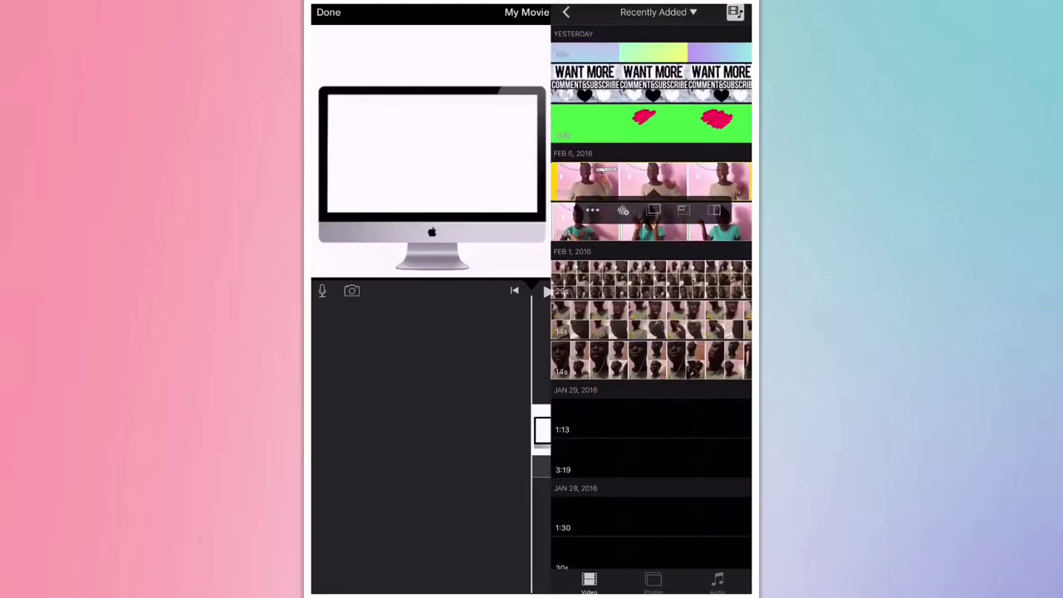
- Overlay the Feb 6 pink-room clip as picture-in-picture inside the iMac monitor screen
click(682, 210)
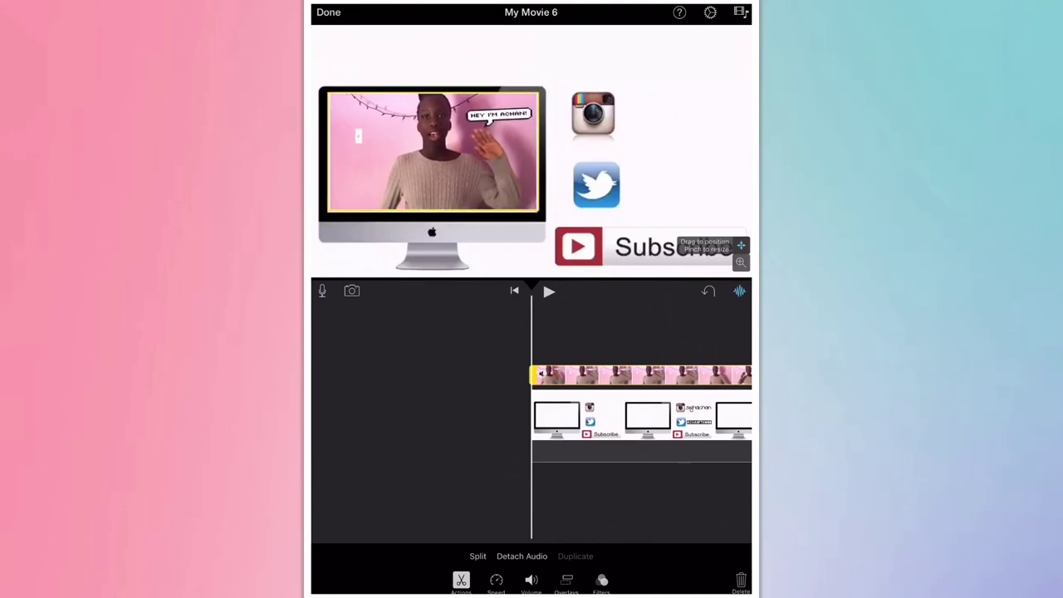
scroll(532, 432, right, 4)
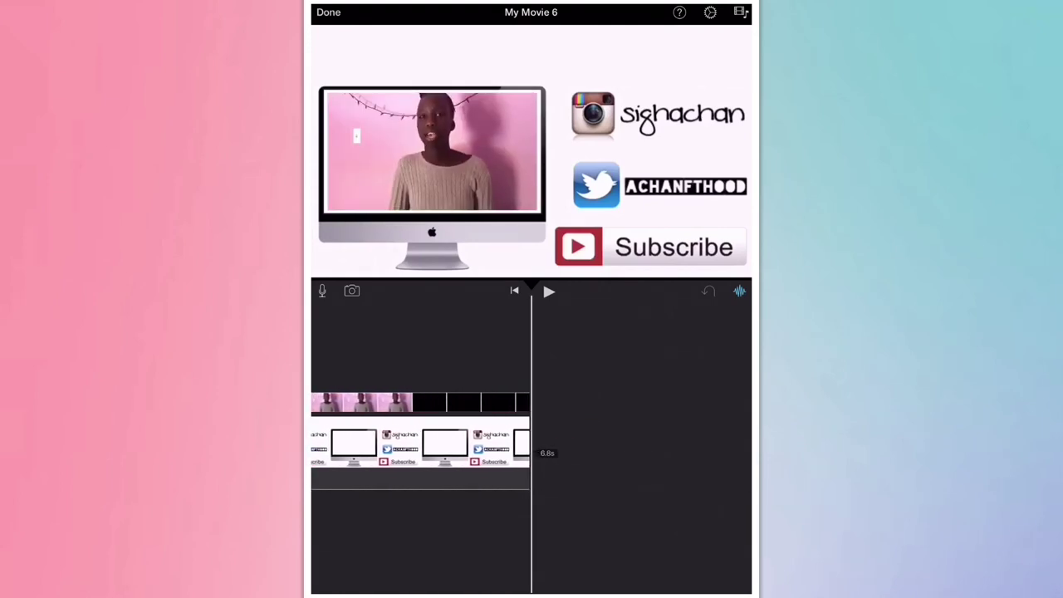
scroll(531, 440, left, 10)
scroll(532, 440, right, 5)
scroll(531, 440, left, 4)
scroll(532, 440, right, 4)
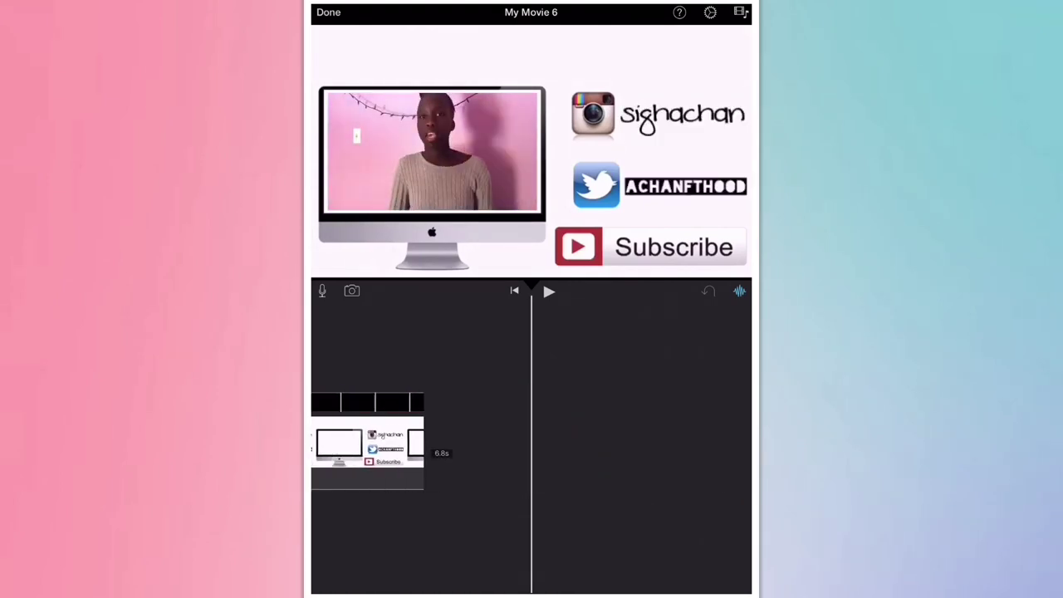
- Leave the Editing folder and swipe back to the iPad's first home screen page
scroll(532, 440, left, 5)
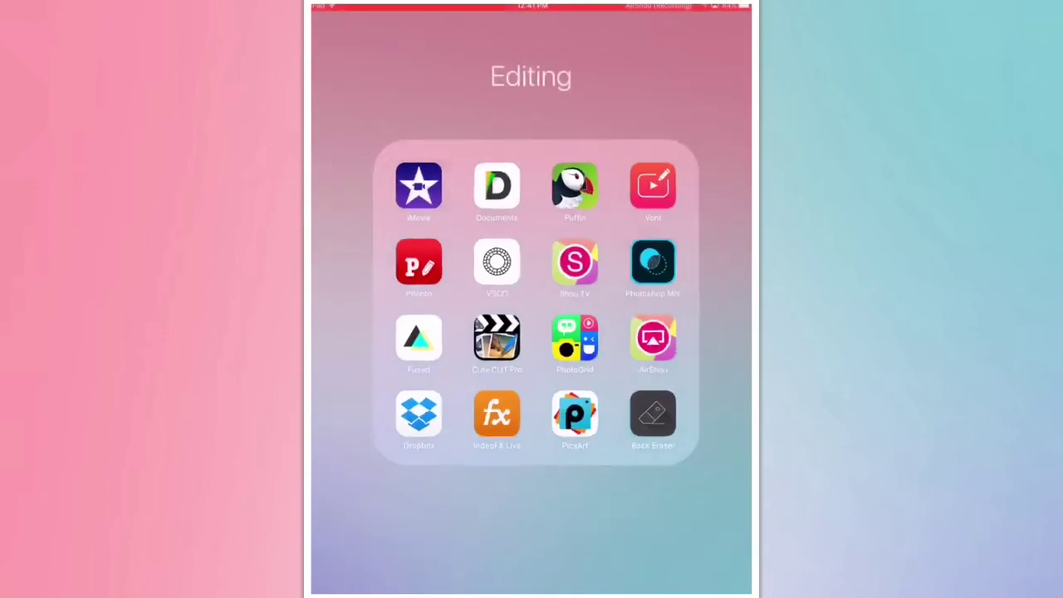
click(531, 514)
scroll(532, 249, left, 5)
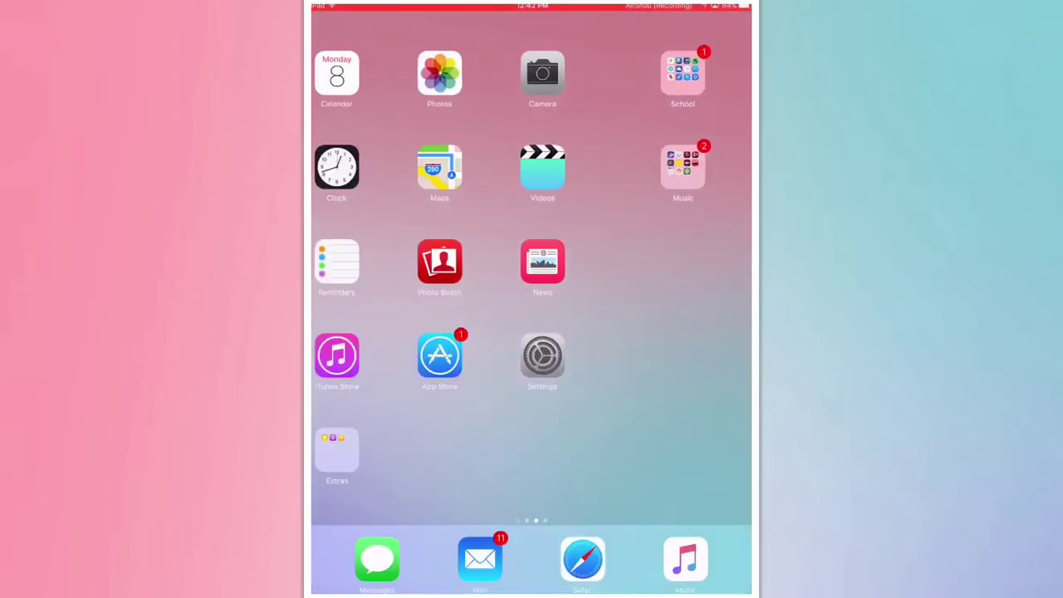